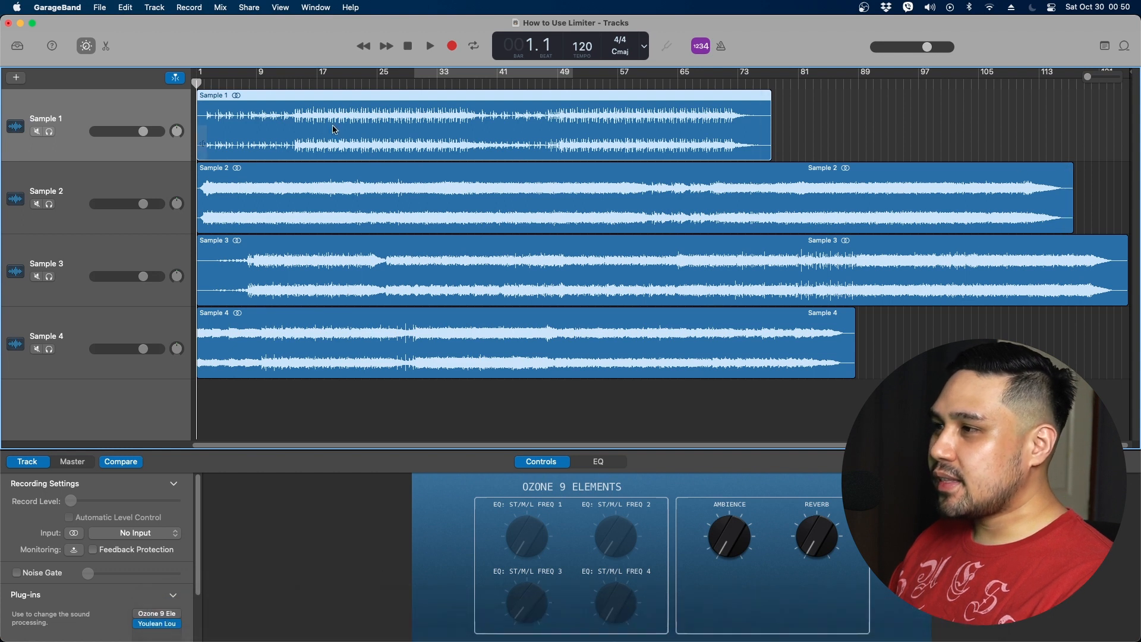
Step: Solo Sample 1, loop about bars 14 to 25, and play it with Youlean Loudness Meter open to measure its loudness
click(49, 131)
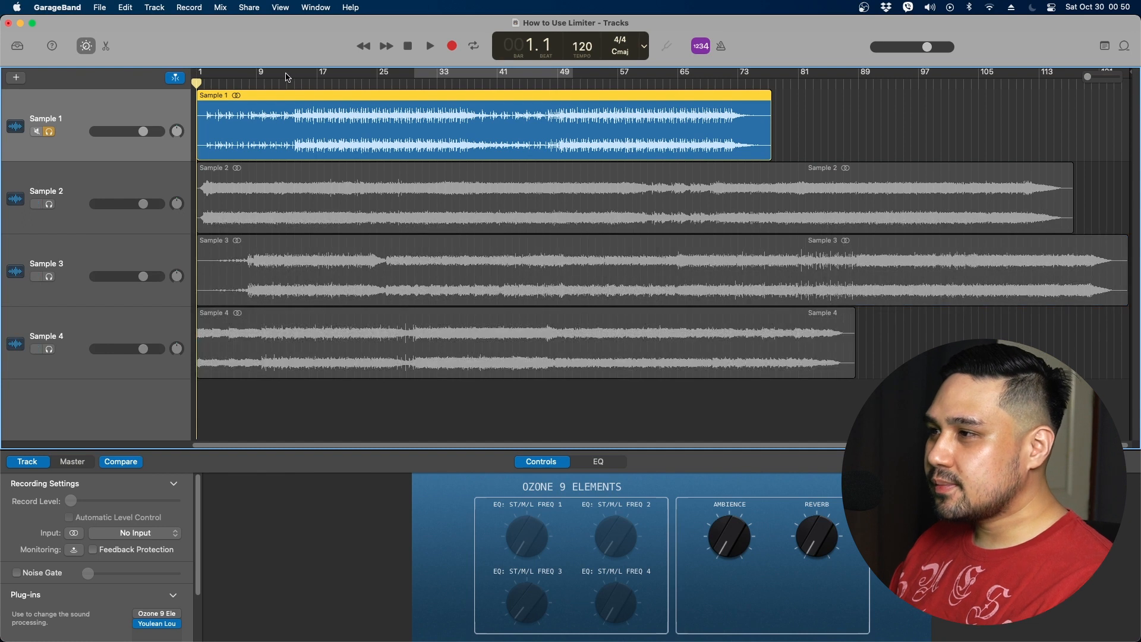
drag(297, 75, 385, 74)
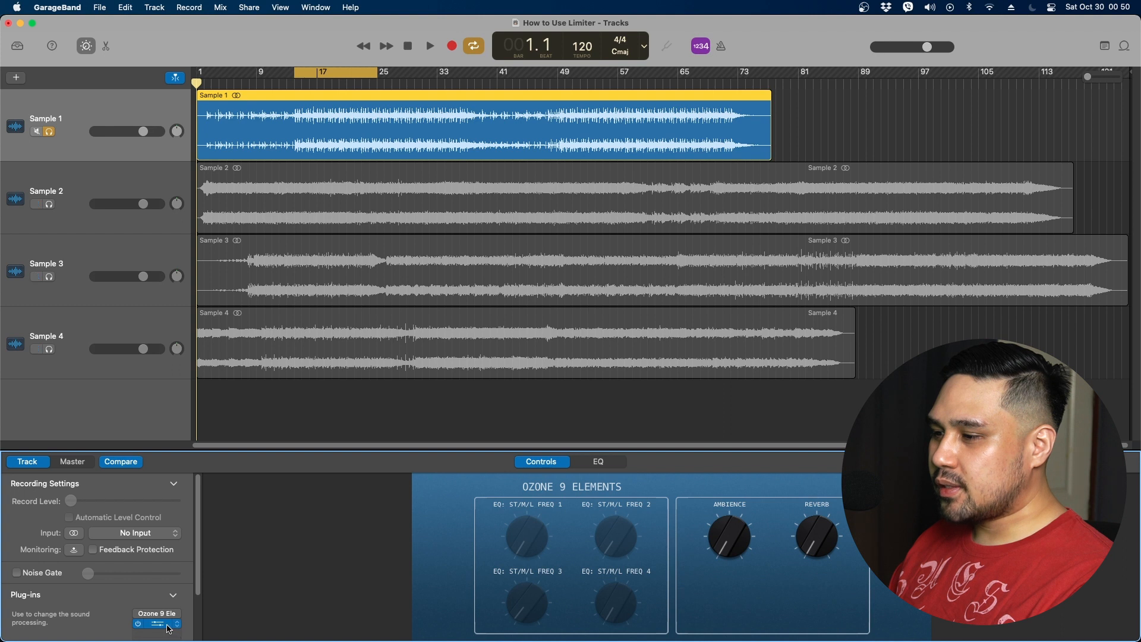
click(167, 628)
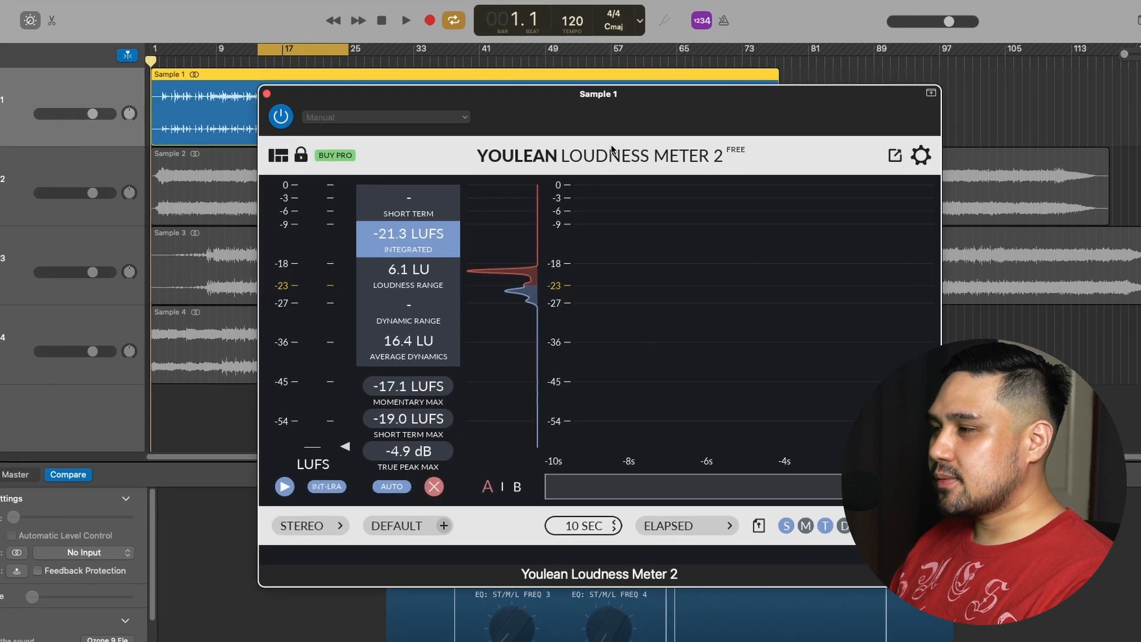
key(space)
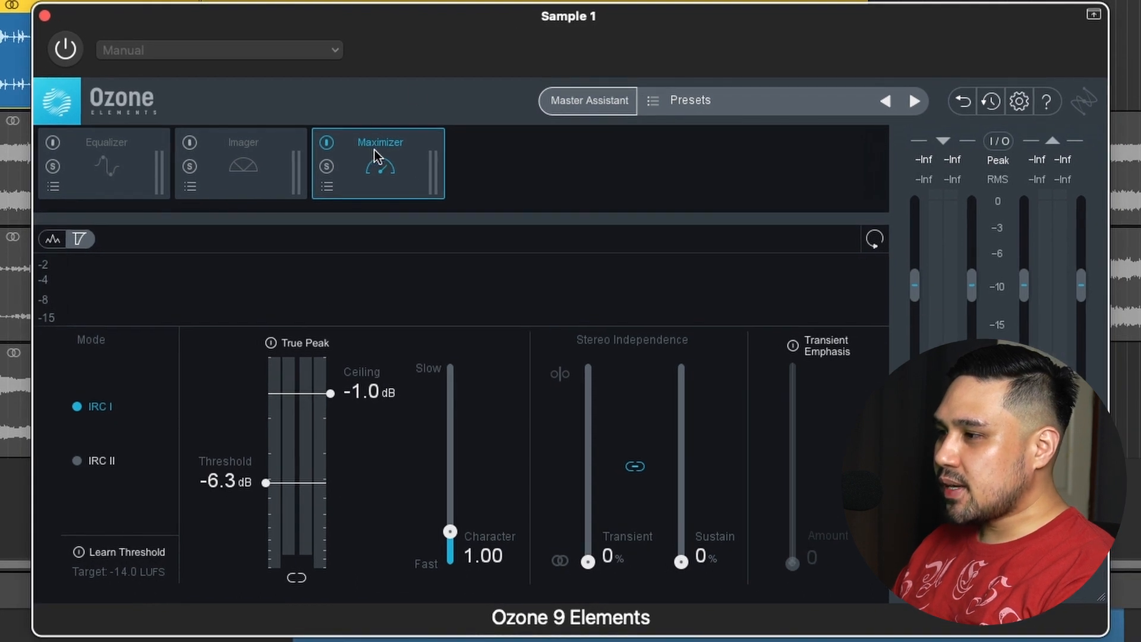
Step: Set Sample 1's Maximizer ceiling to -1.0 dB and threshold to -9.0 dB, and turn on the Ozone 9 Elements plug-in
drag(309, 395, 322, 326)
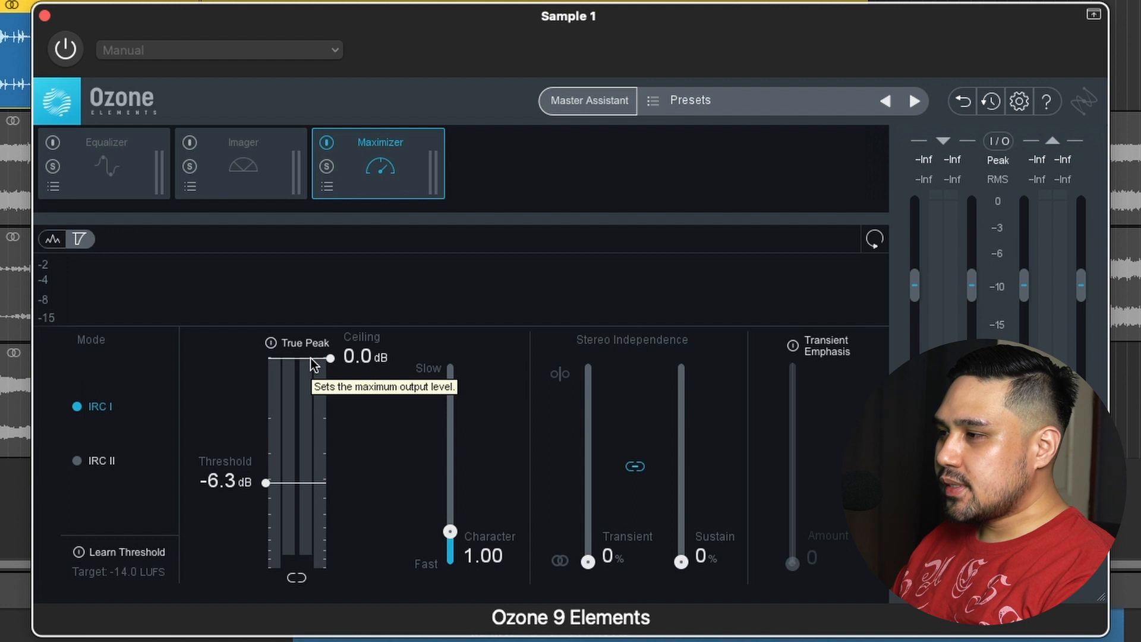
drag(310, 359, 310, 391)
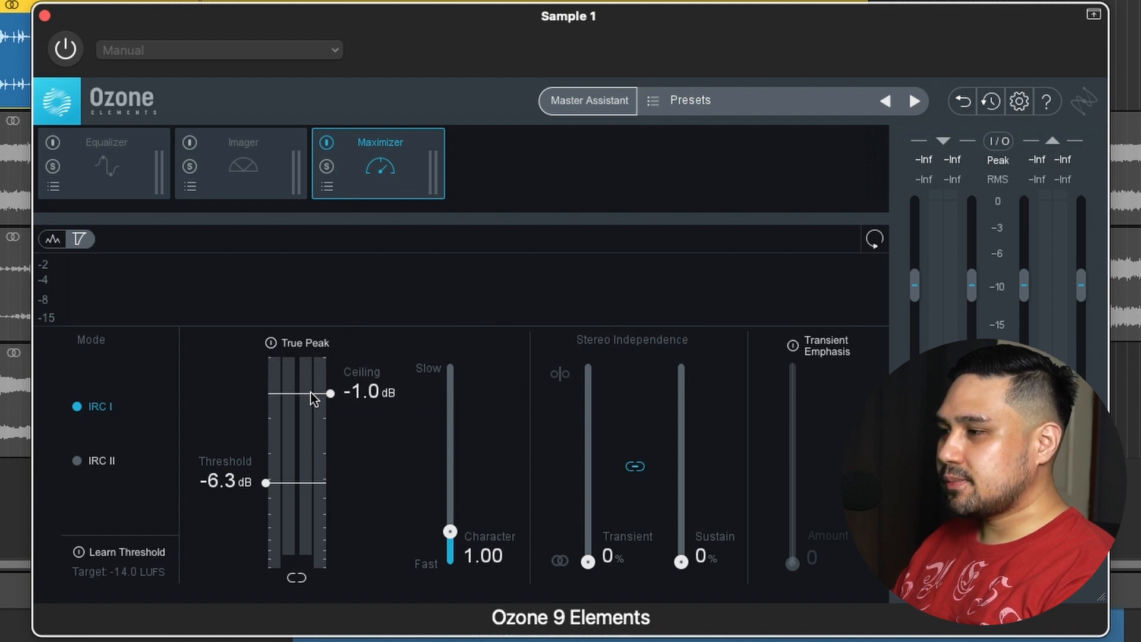
drag(297, 480, 306, 505)
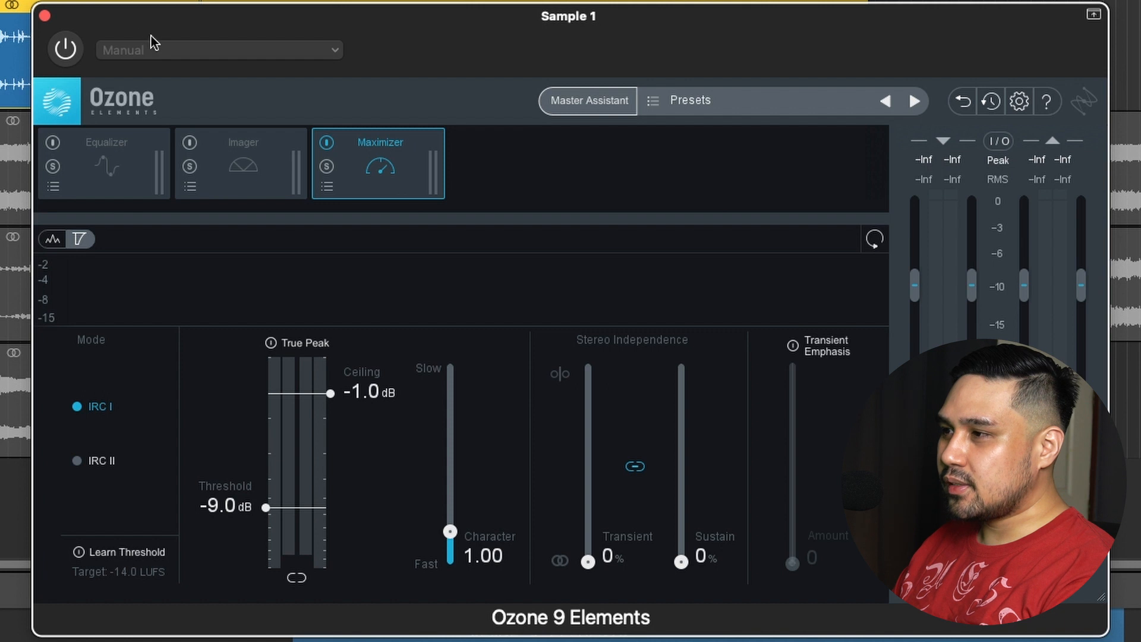
click(71, 47)
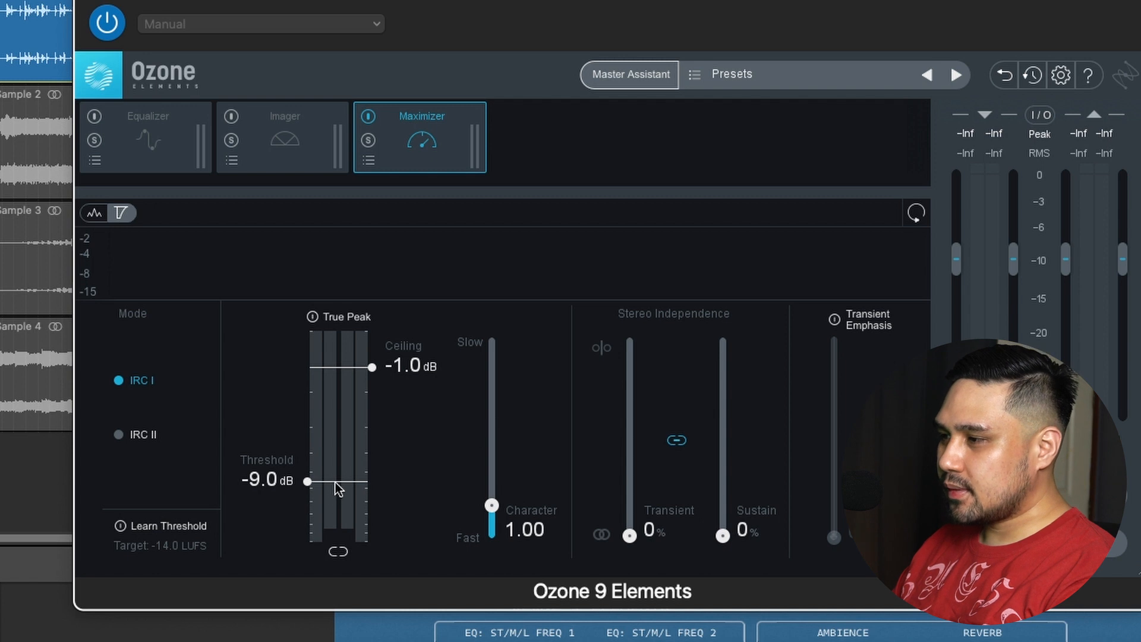
Step: Adjust Sample 1's Maximizer to a -7.0 dB threshold and a -1.1 dB ceiling, playing the loop to check loudness after each change
drag(337, 479, 341, 462)
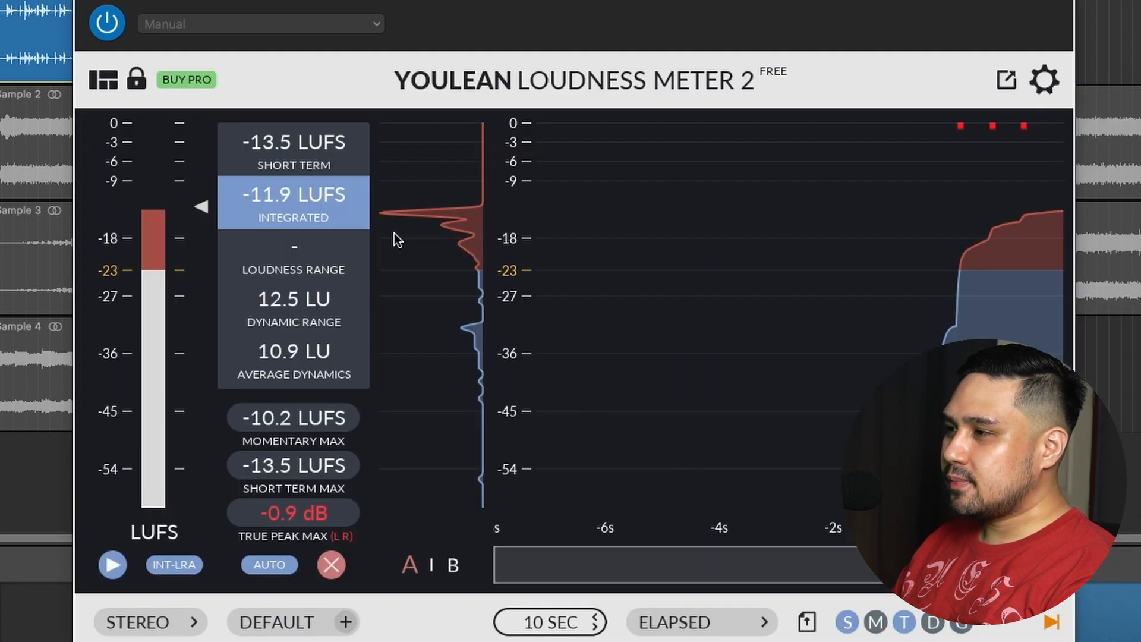
key(space)
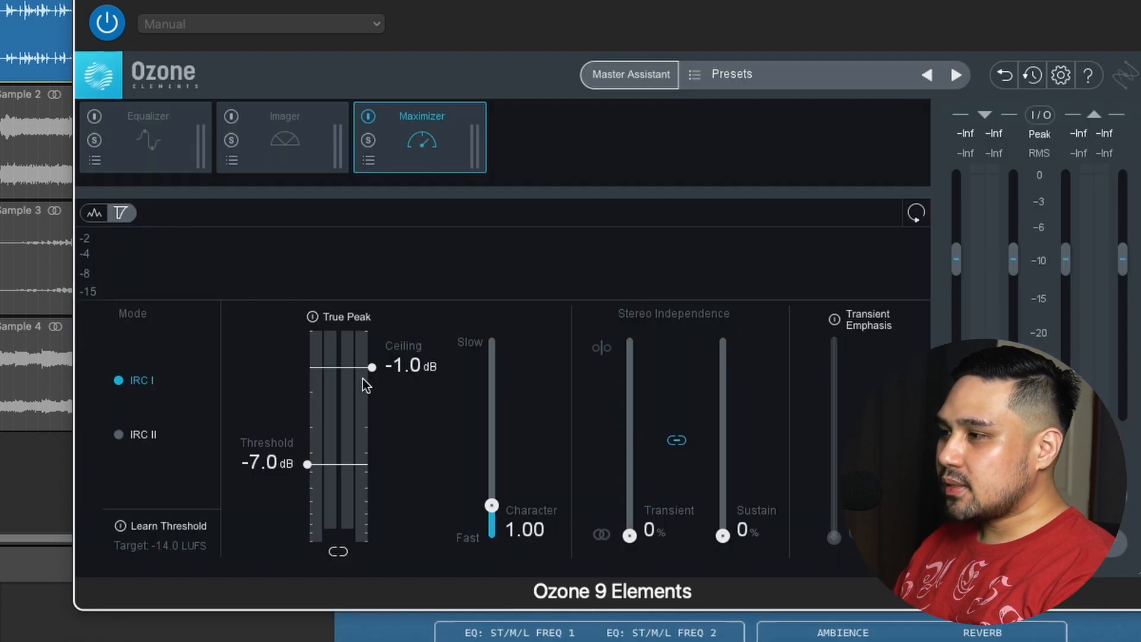
drag(355, 367, 355, 369)
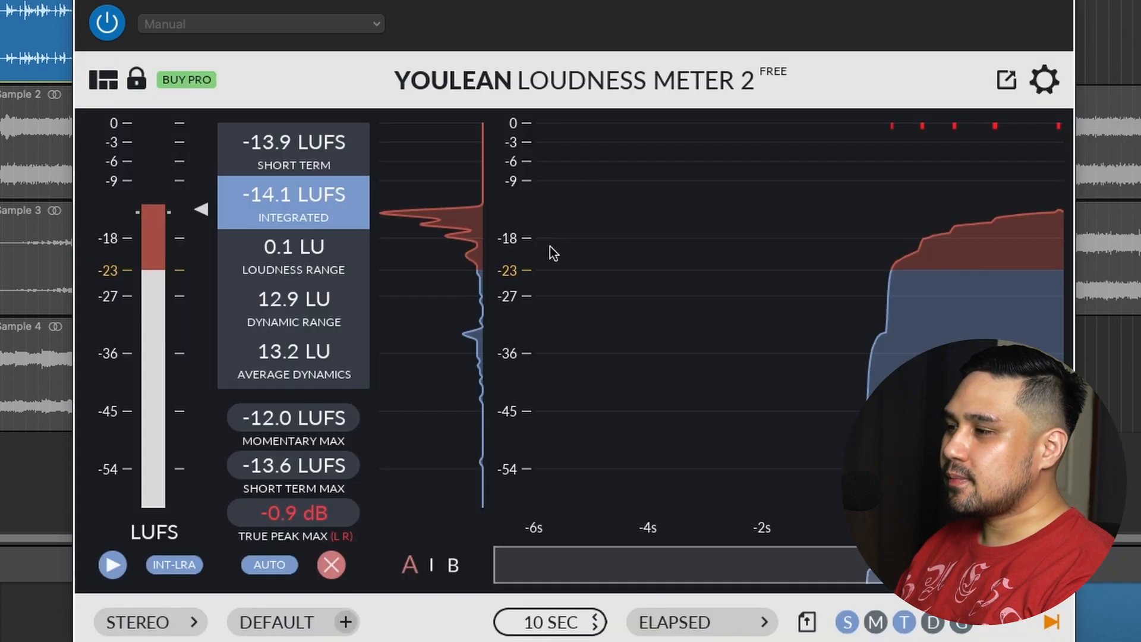
key(space)
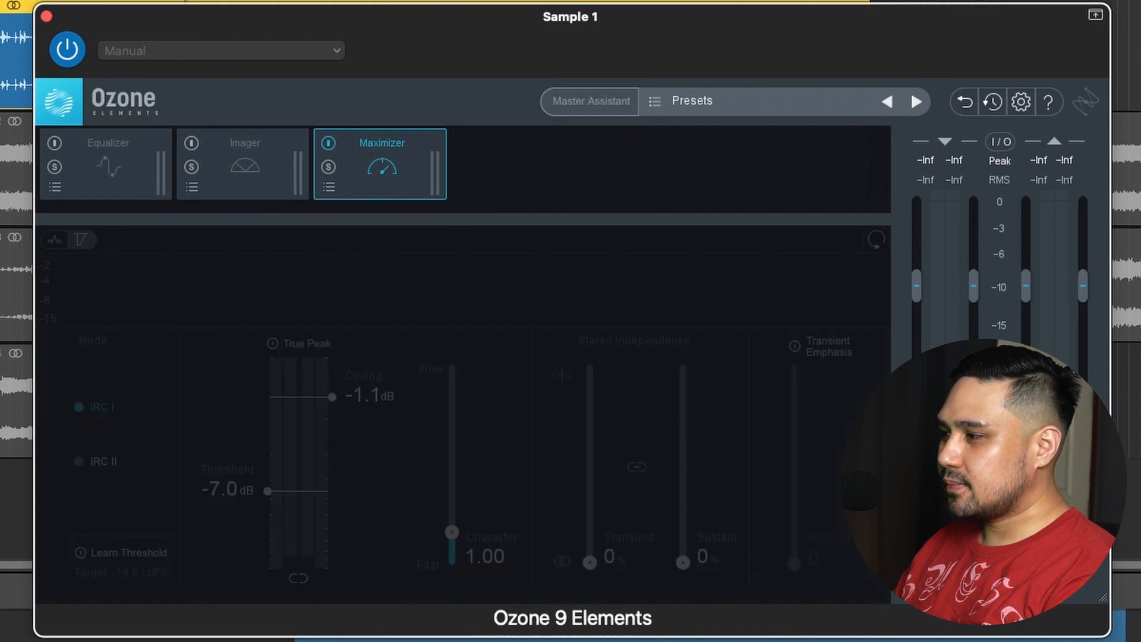
Step: Play Sample 1 with Ozone 9 Elements bypassed and re-enable it during playback to compare the limiter off and on
key(space)
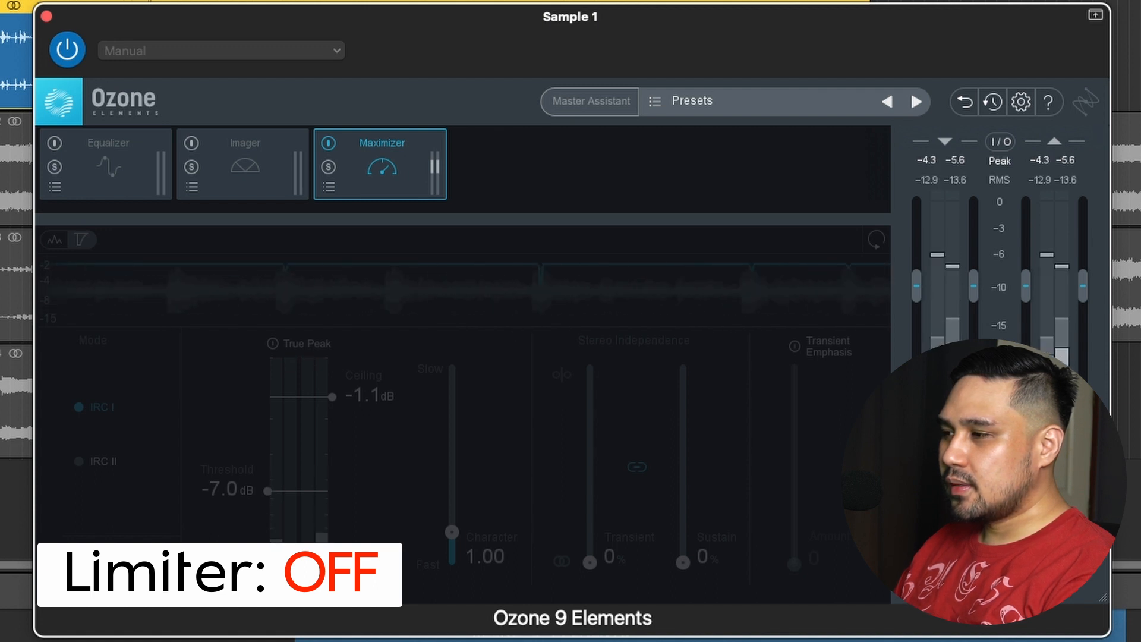
click(956, 575)
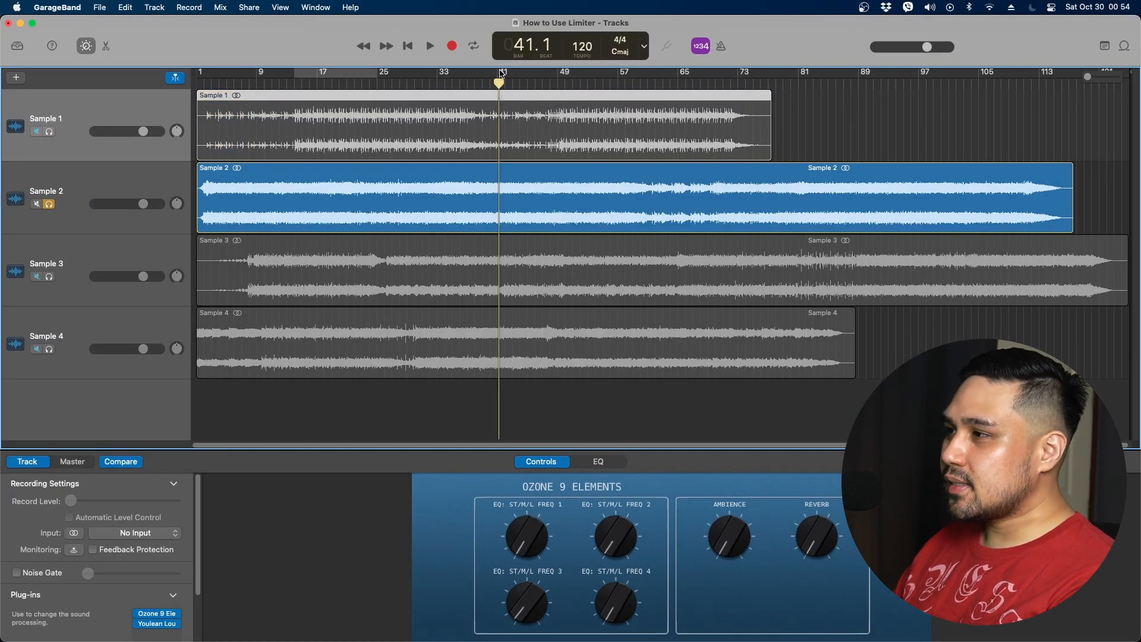
Step: Loop bars 41 to 57 for Sample 2 and open its Ozone 9 Elements plug-in
drag(501, 75, 617, 82)
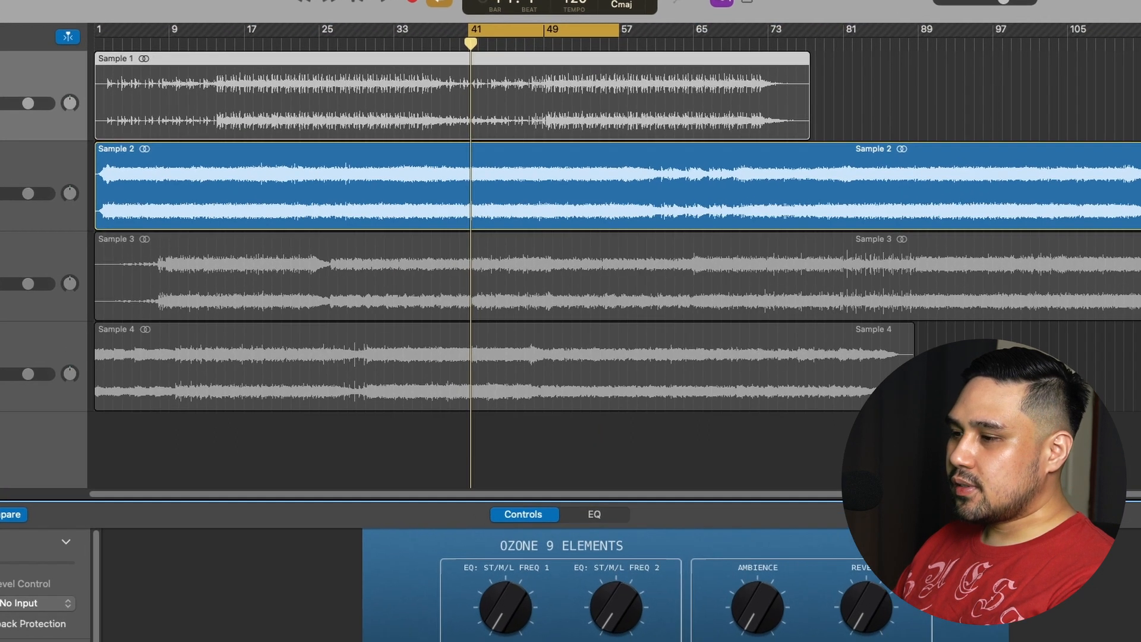
click(164, 615)
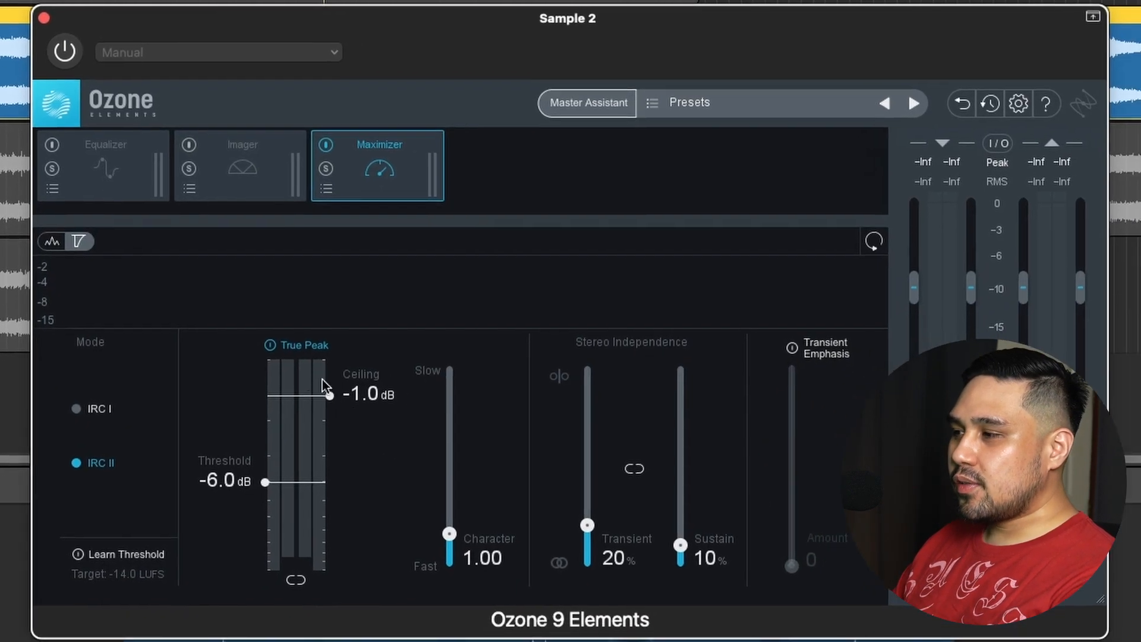
Step: Turn on Sample 2's limiter with a -1.0 dB ceiling and a -9.0 dB threshold, and play the loop to check loudness
drag(296, 398, 299, 399)
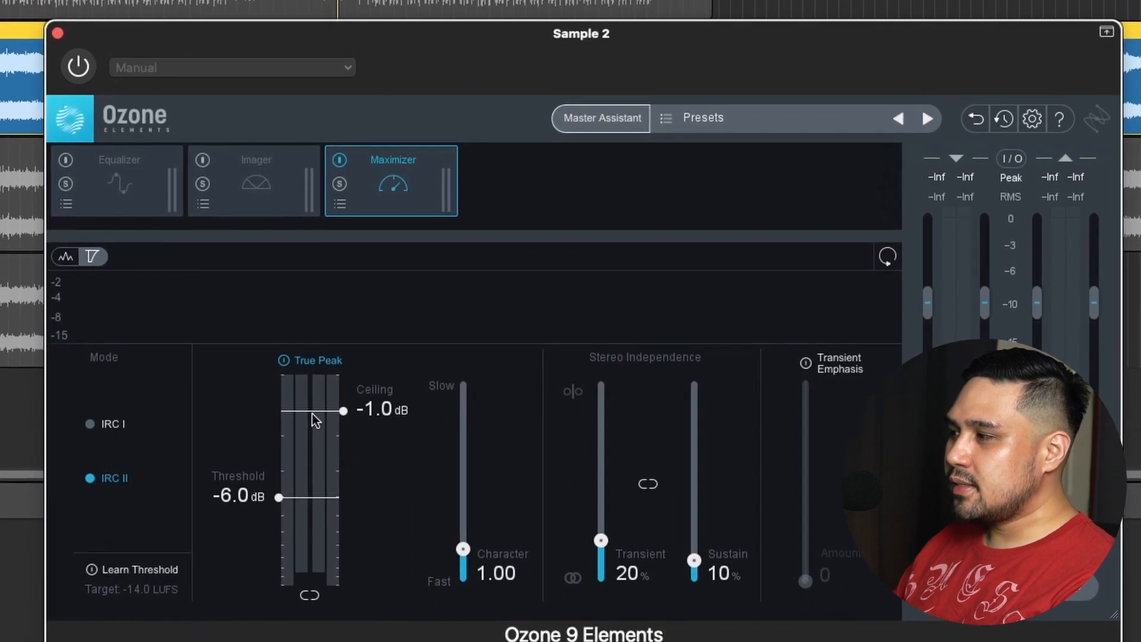
click(81, 67)
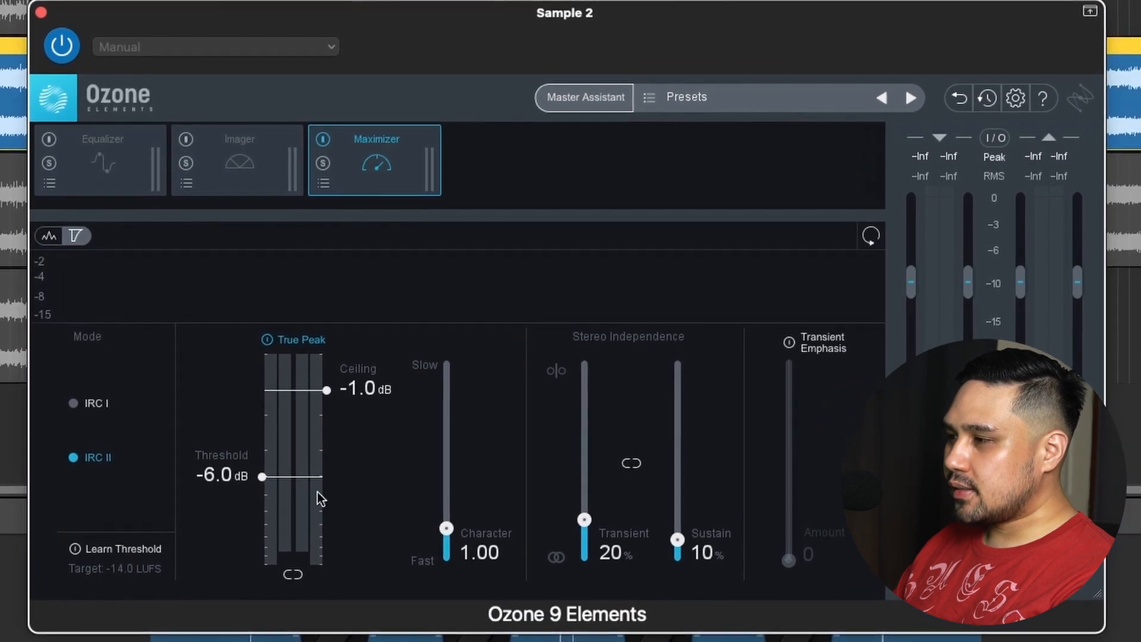
drag(295, 477, 299, 507)
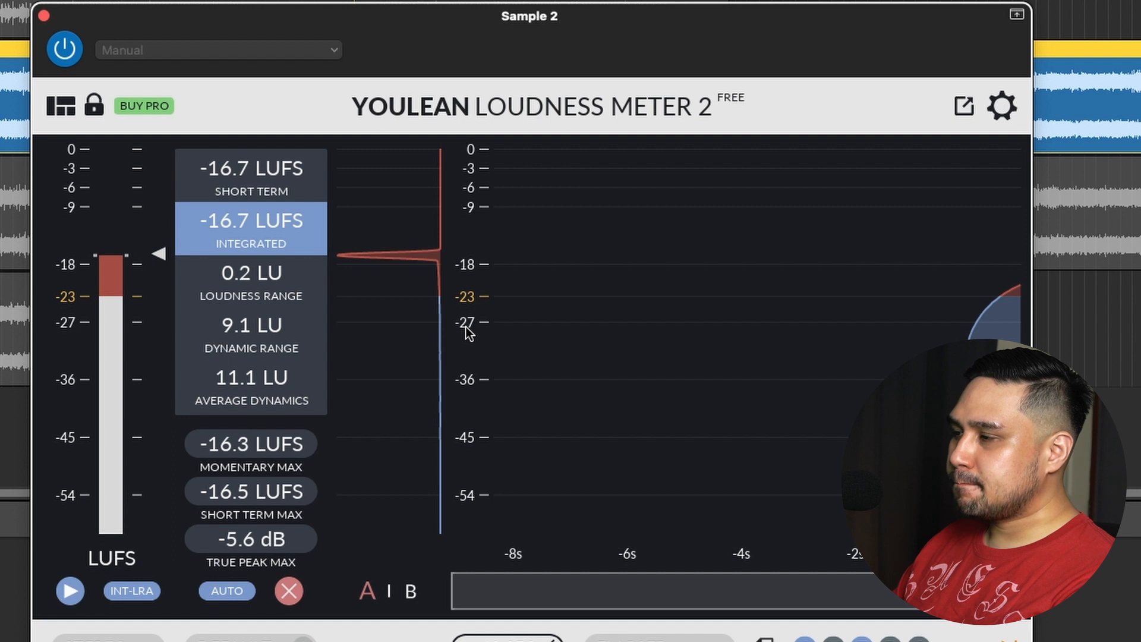
key(space)
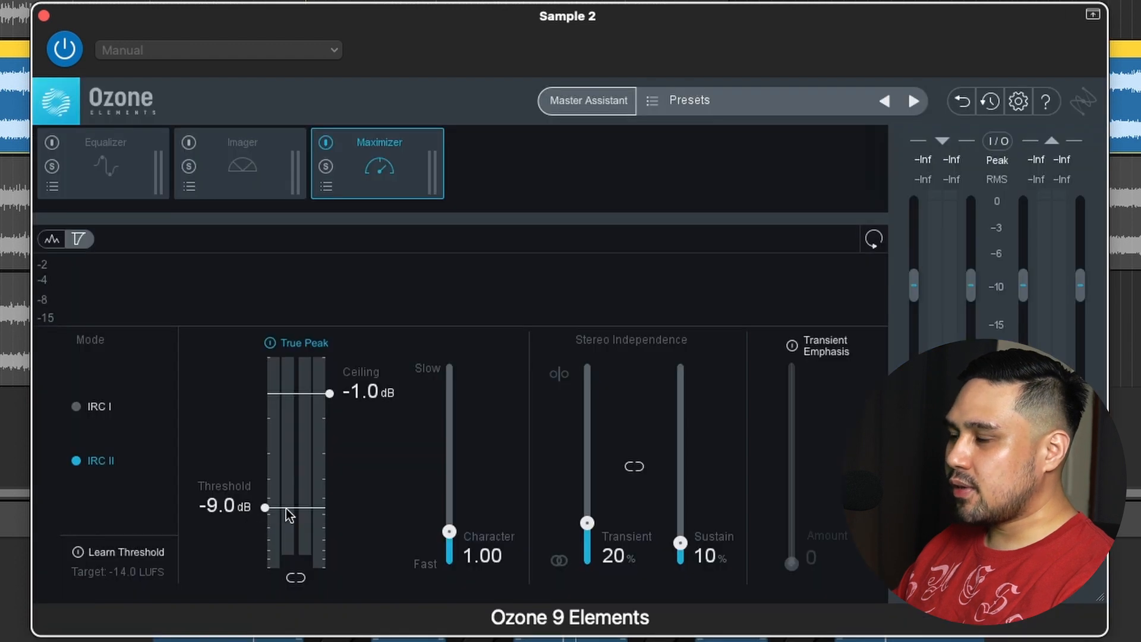
Step: Raise Sample 2's Maximizer threshold in stages to -7.0, -6.0 and -5.0 dB, and finish by lowering it slightly
drag(286, 509, 294, 491)
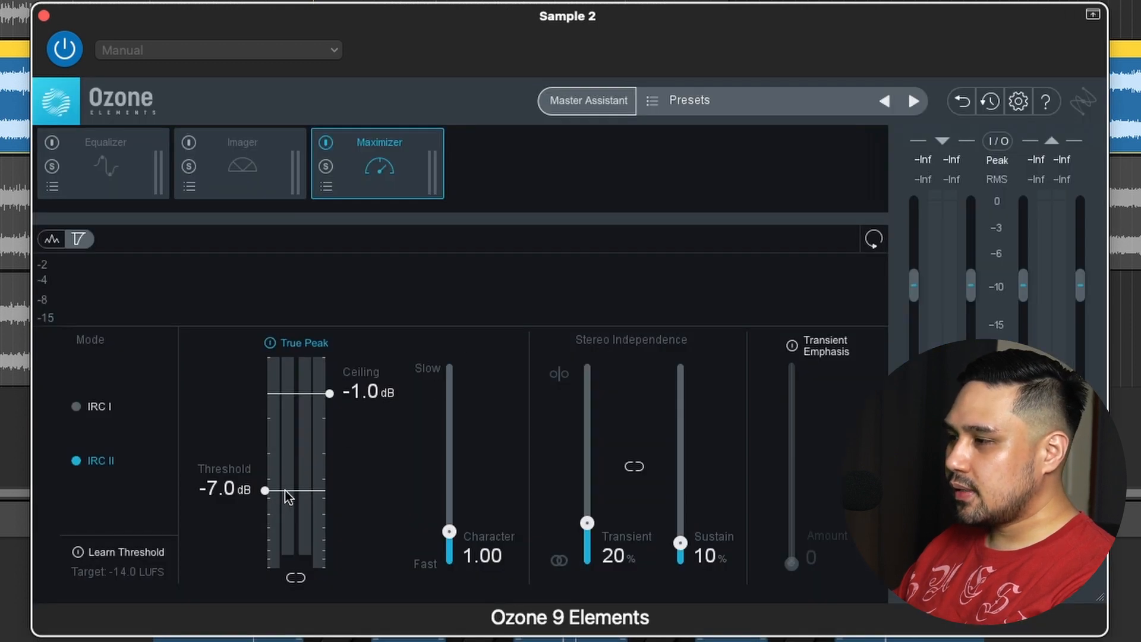
drag(285, 491, 286, 480)
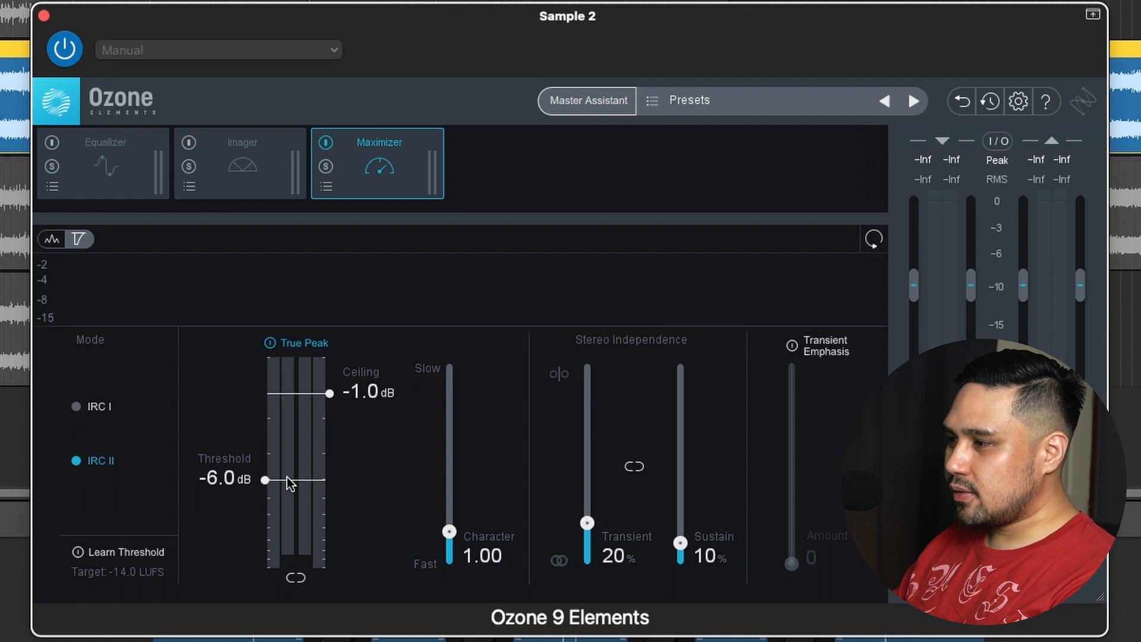
drag(287, 477, 293, 469)
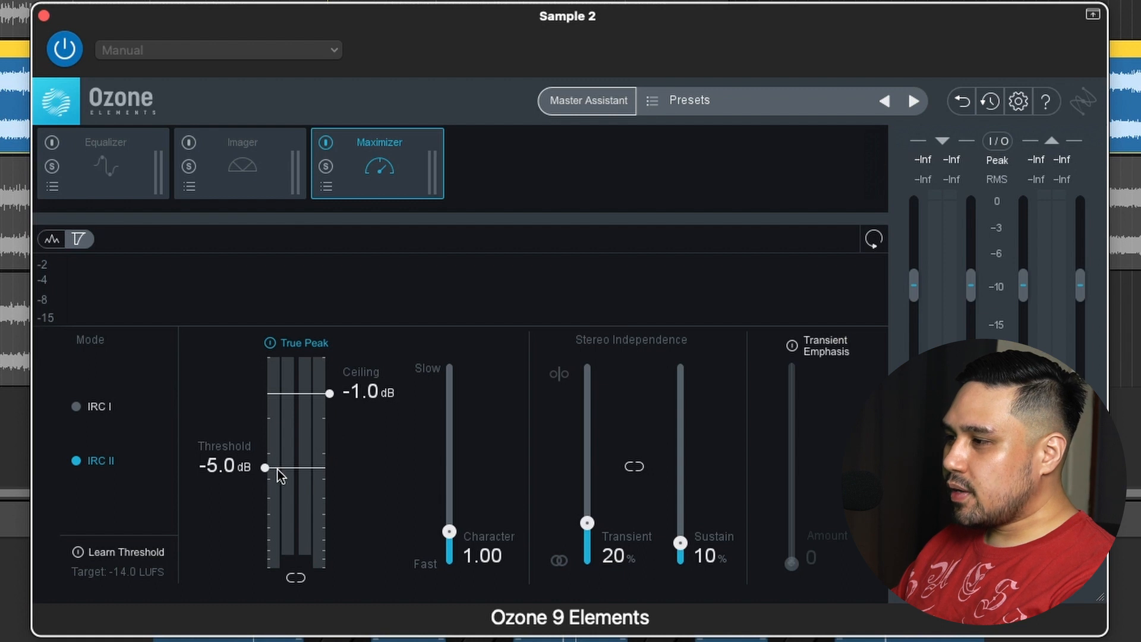
drag(278, 470, 279, 476)
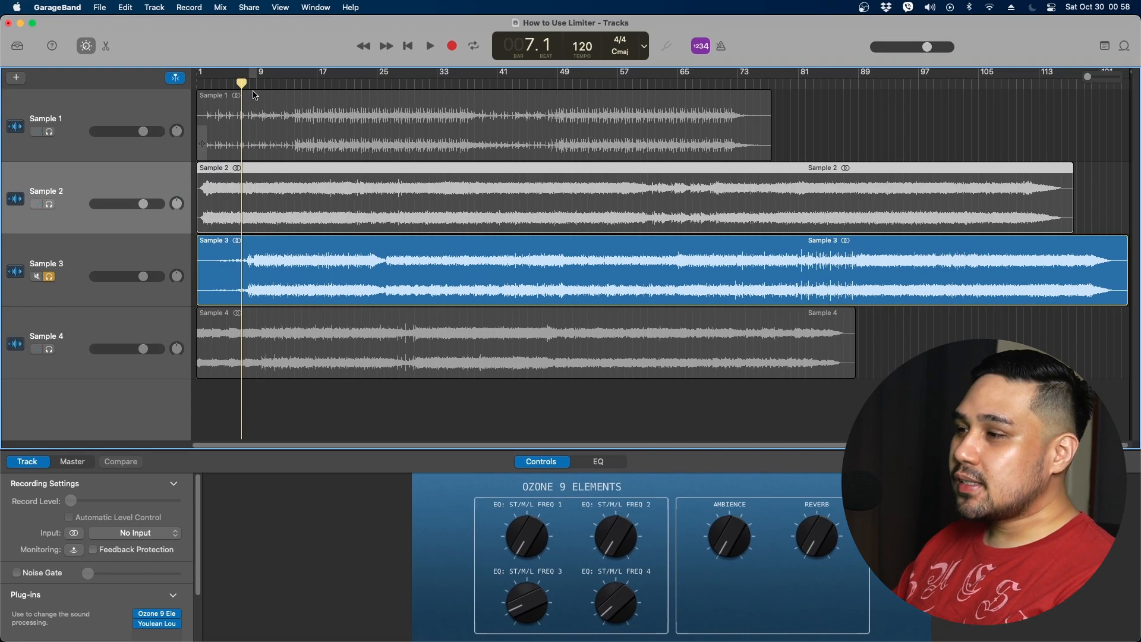
Step: Loop bars 8 to 25, select the Sample 3 track, and play it to measure its loudness without the limiter
drag(241, 82, 376, 74)
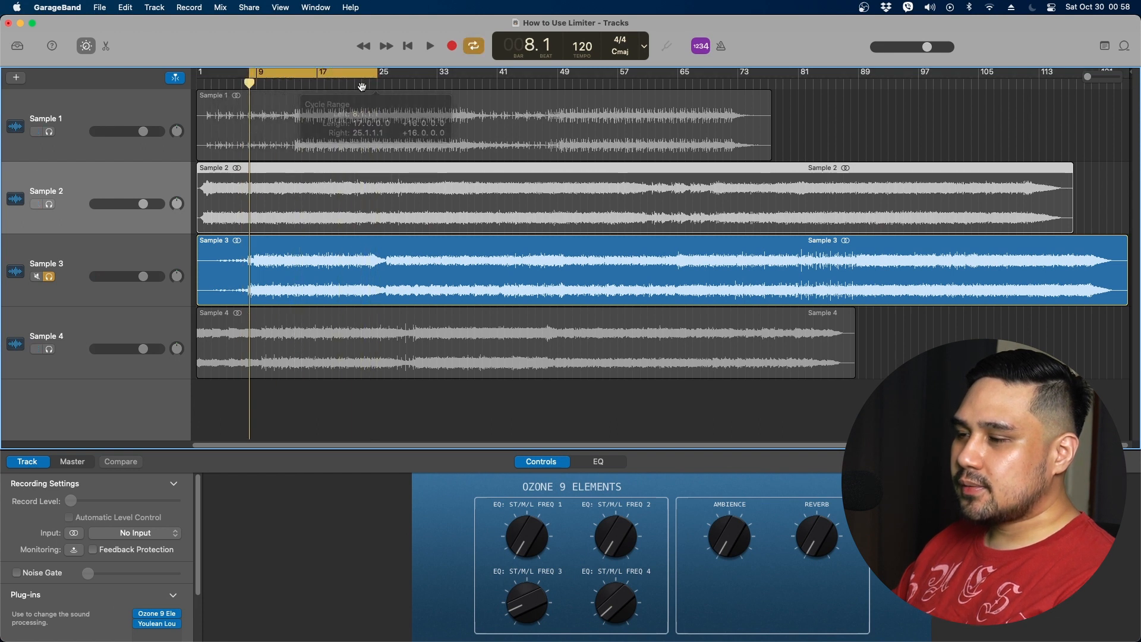
click(64, 275)
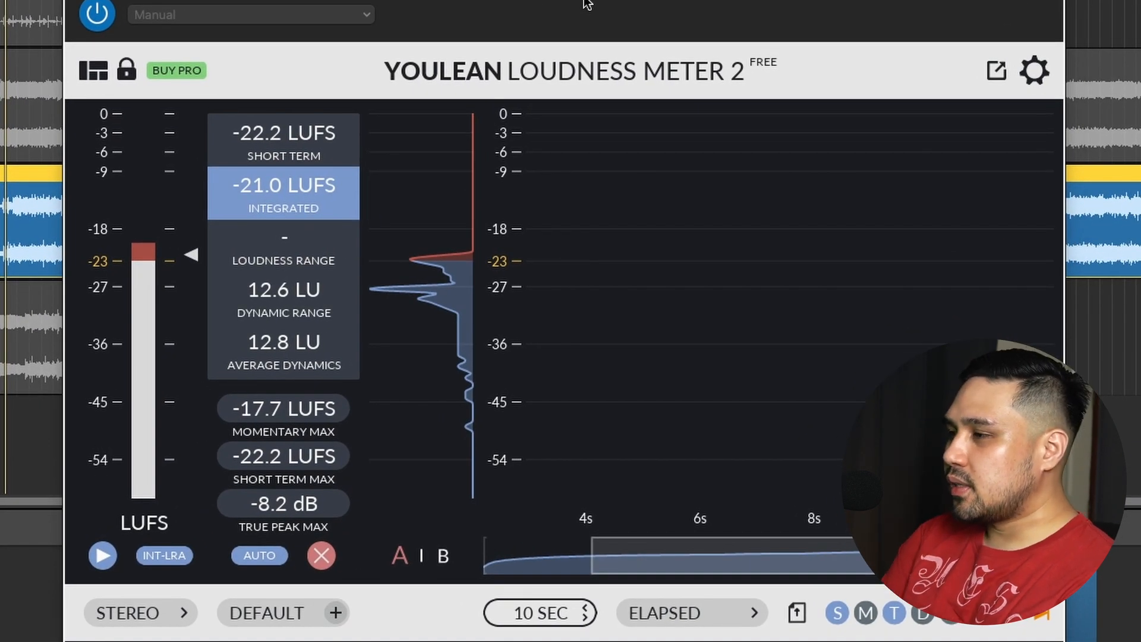
key(space)
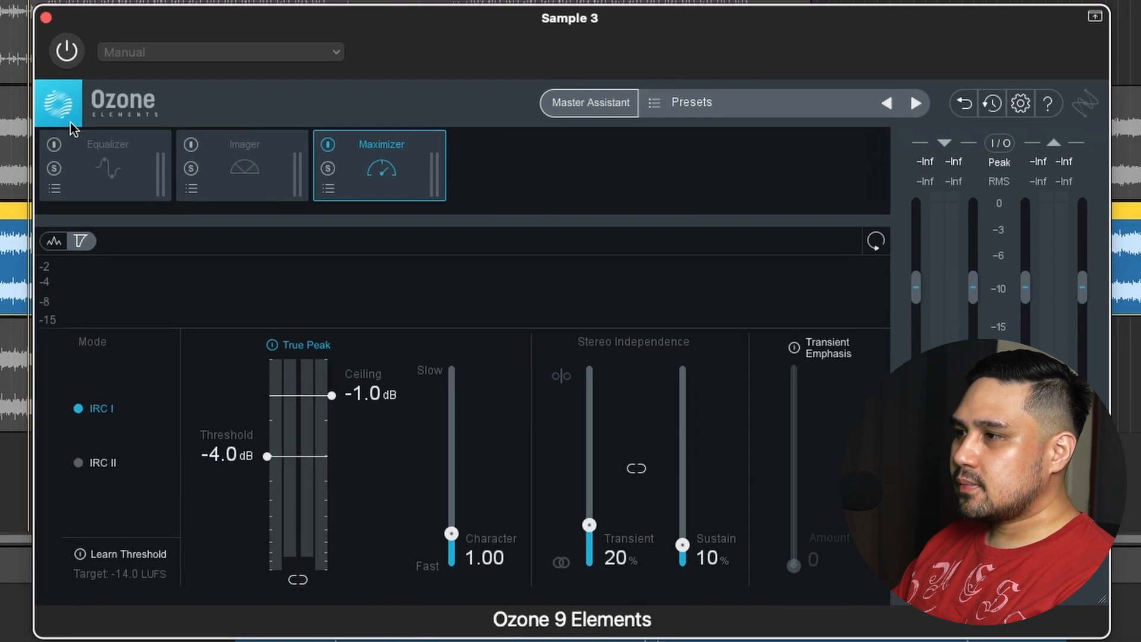
Step: Turn on Ozone 9 Elements for Sample 3 with the ceiling at -1.0 dB and set the Maximizer threshold to -6.0 dB
click(70, 55)
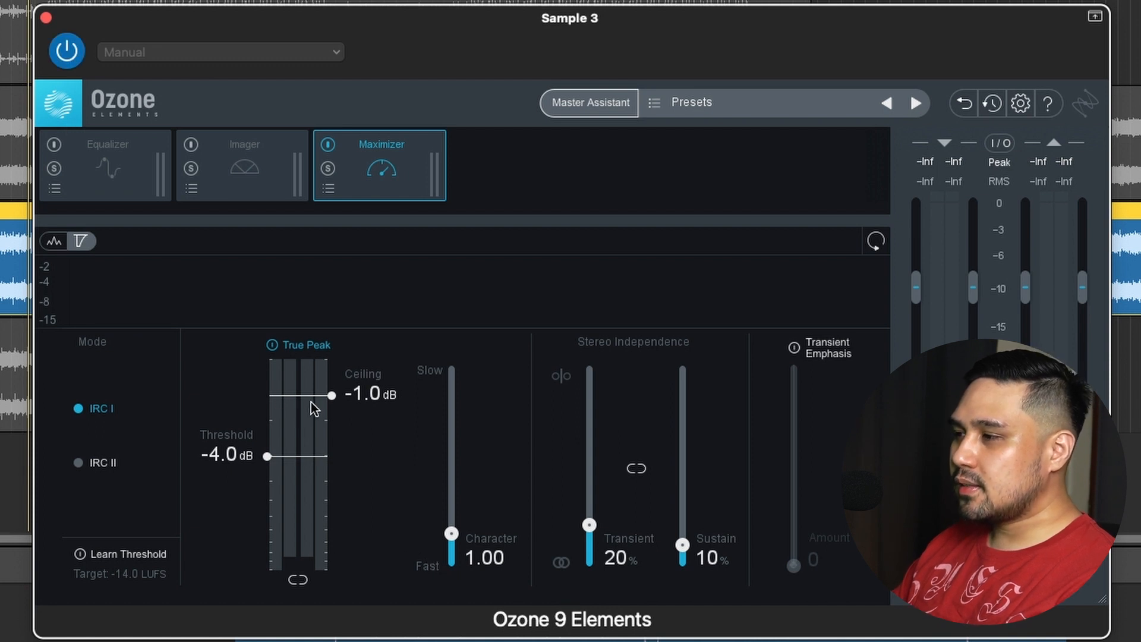
mouse_move(311, 397)
mouse_down()
mouse_move(312, 386)
mouse_move(314, 396)
mouse_up()
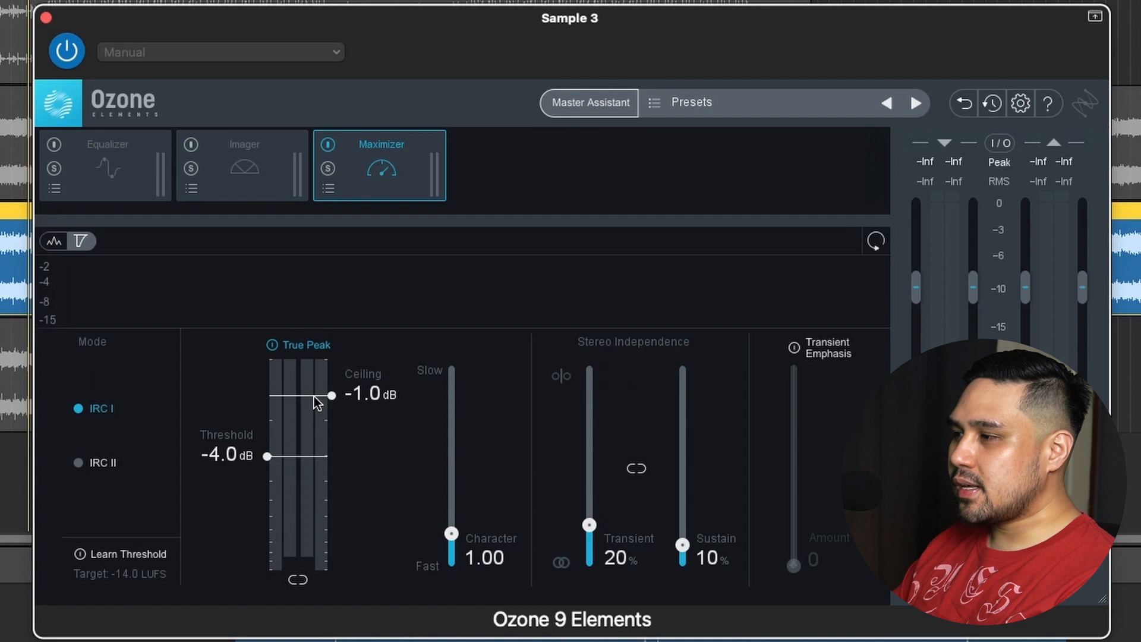
drag(298, 460, 308, 487)
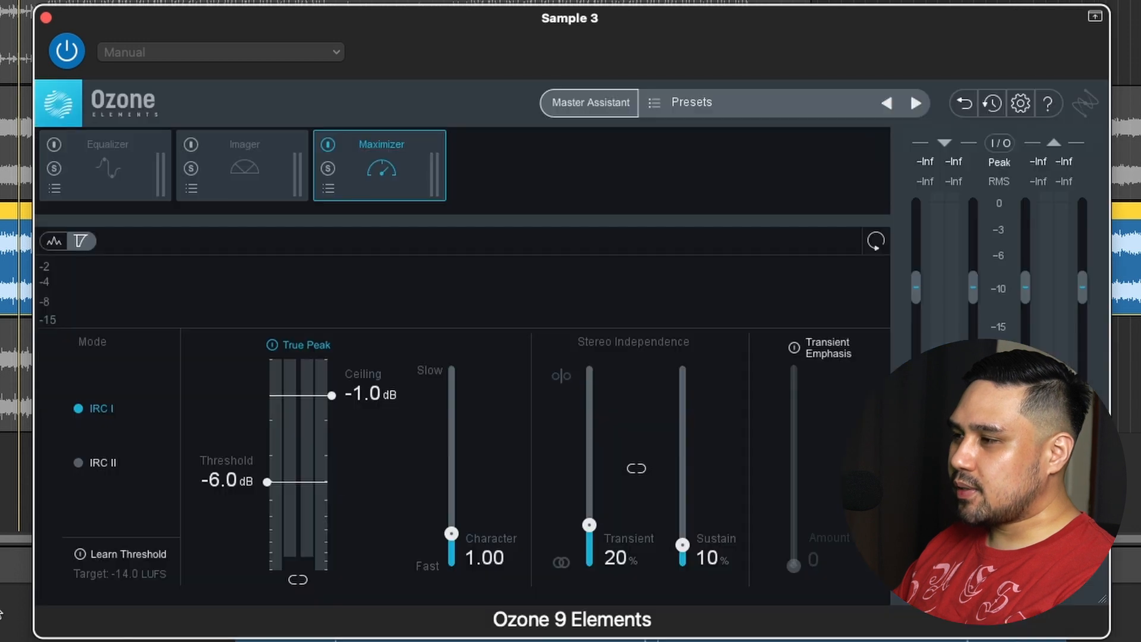
Step: Raise Sample 3's Maximizer threshold slightly above -6.0 dB and play the loop to recheck its loudness
drag(291, 474, 295, 466)
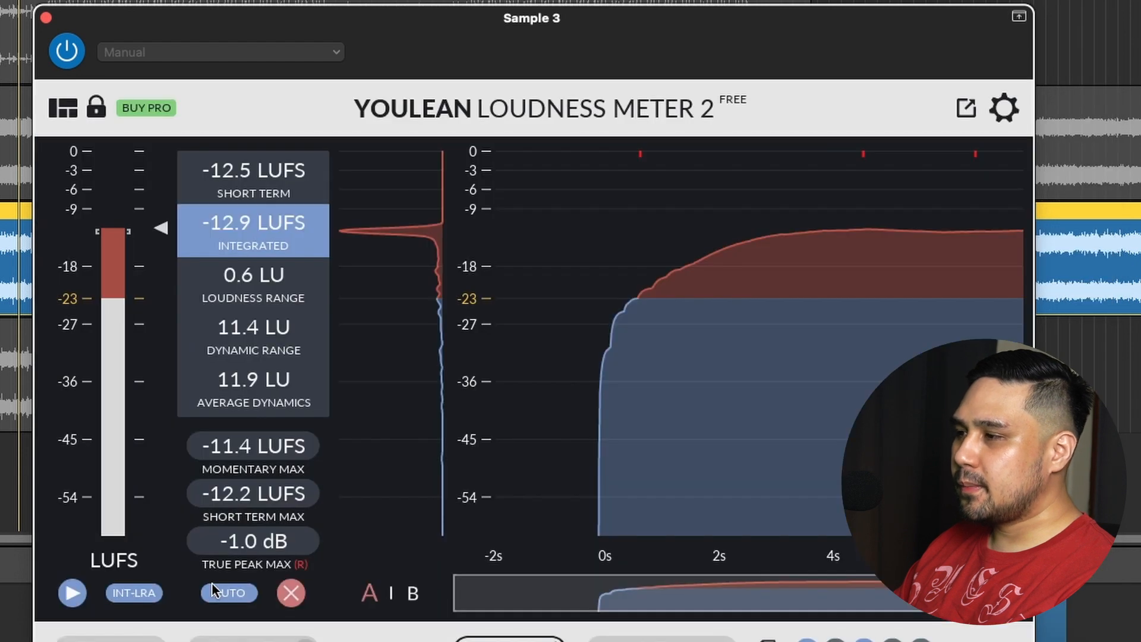
key(space)
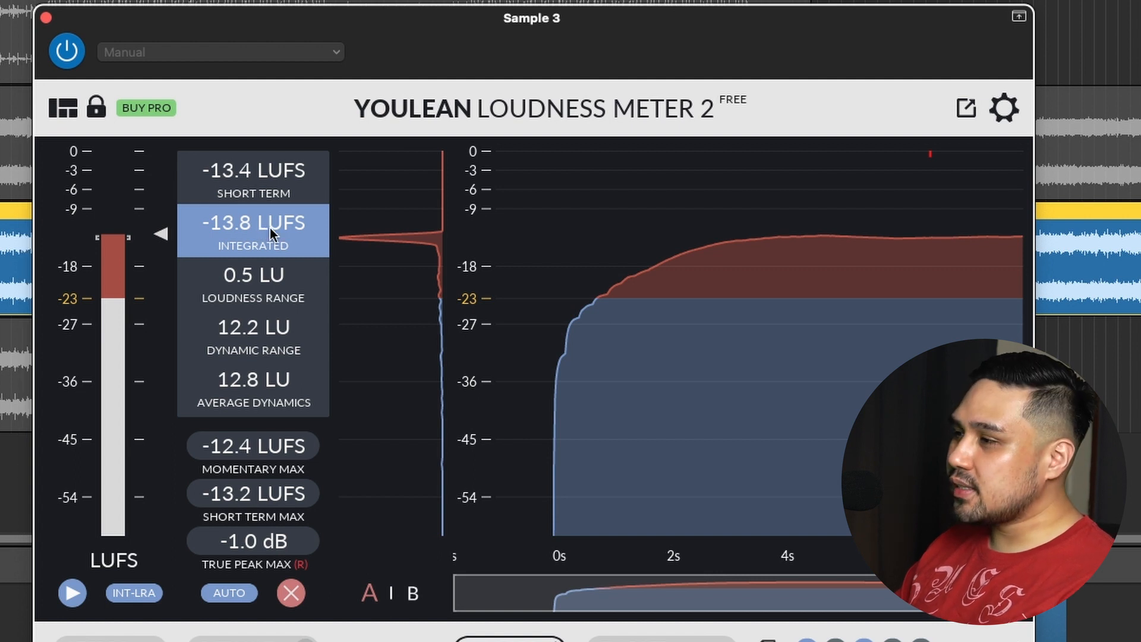
Step: Close Sample 3's loudness meter window, change the loop range on the timeline ruler, and play the new range
click(46, 17)
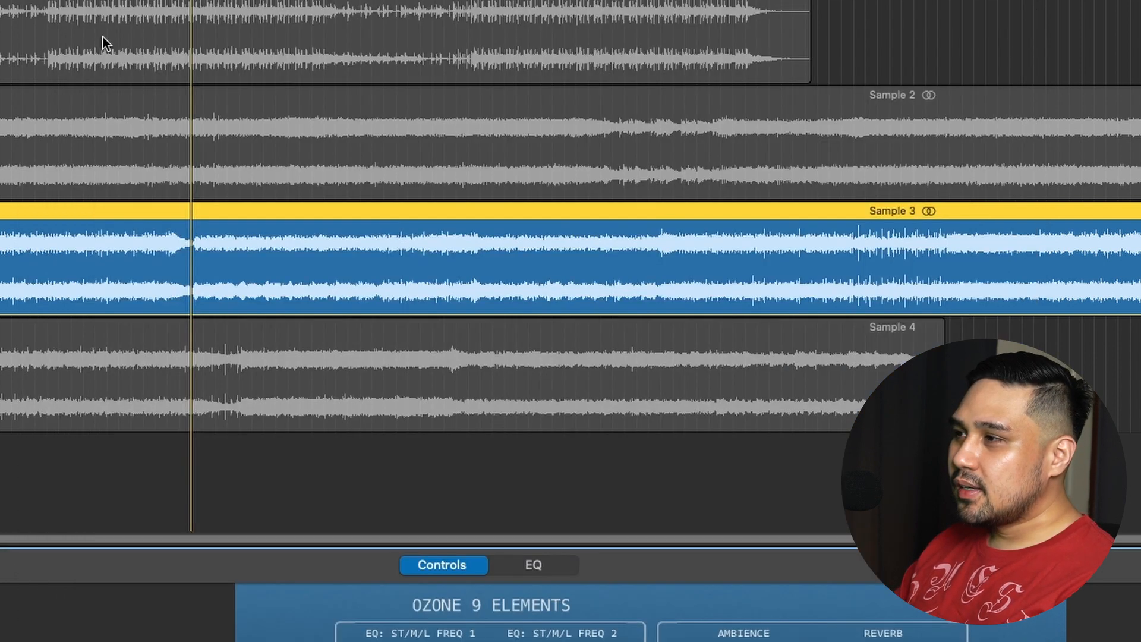
drag(323, 1, 360, 1)
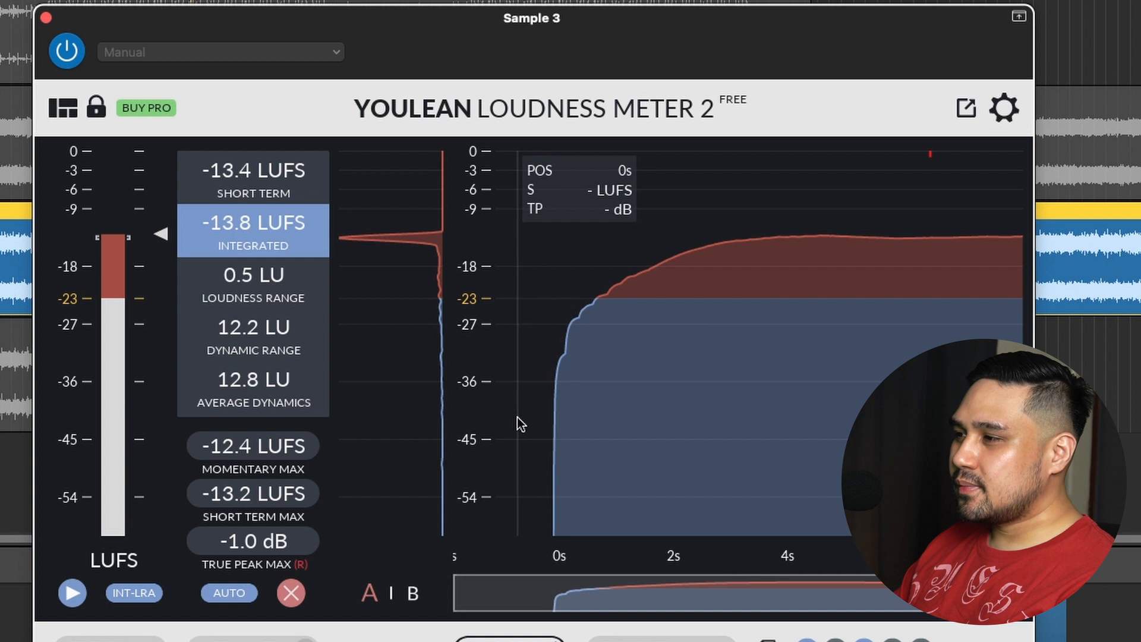
key(space)
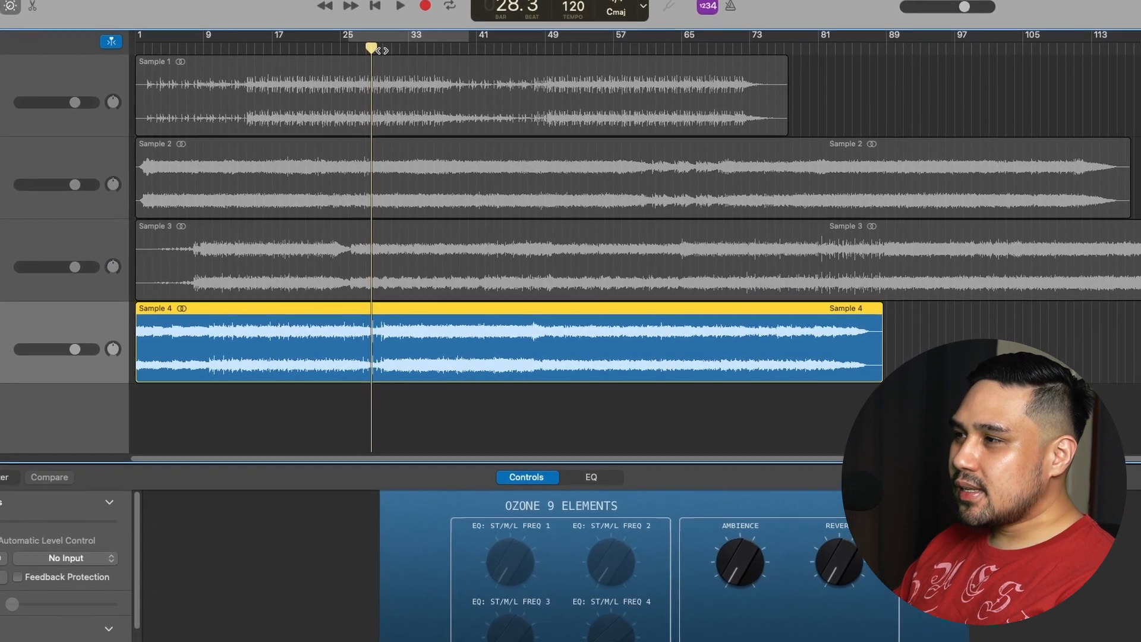
Step: Set a loop range starting near bar 28 on the timeline and play Sample 4 to measure its loudness
drag(373, 24, 522, 3)
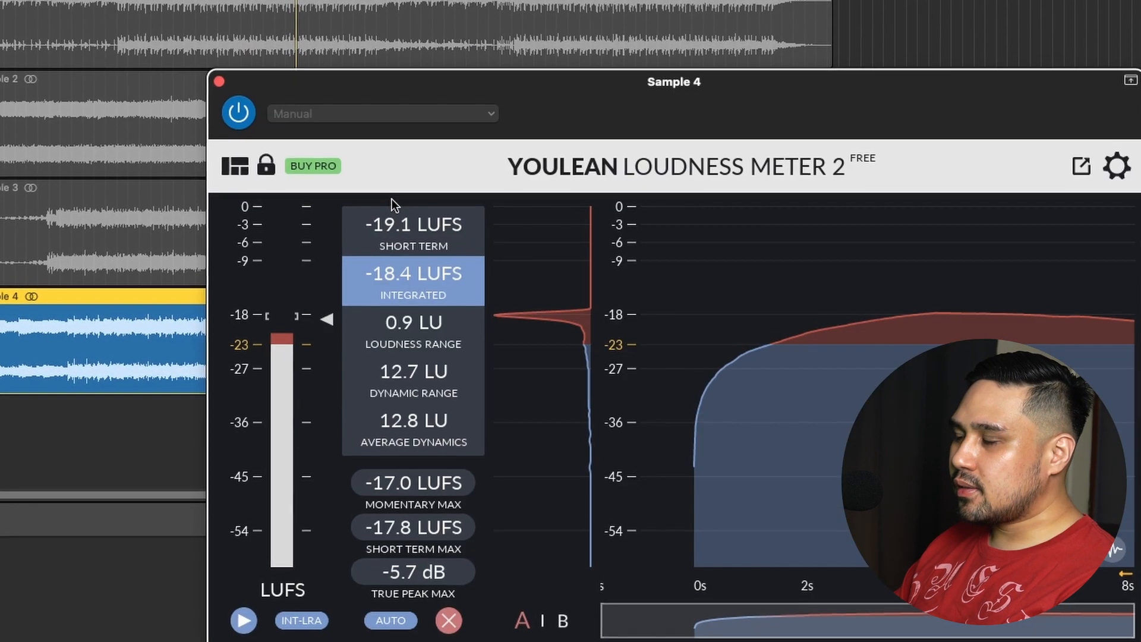
drag(573, 83, 480, 3)
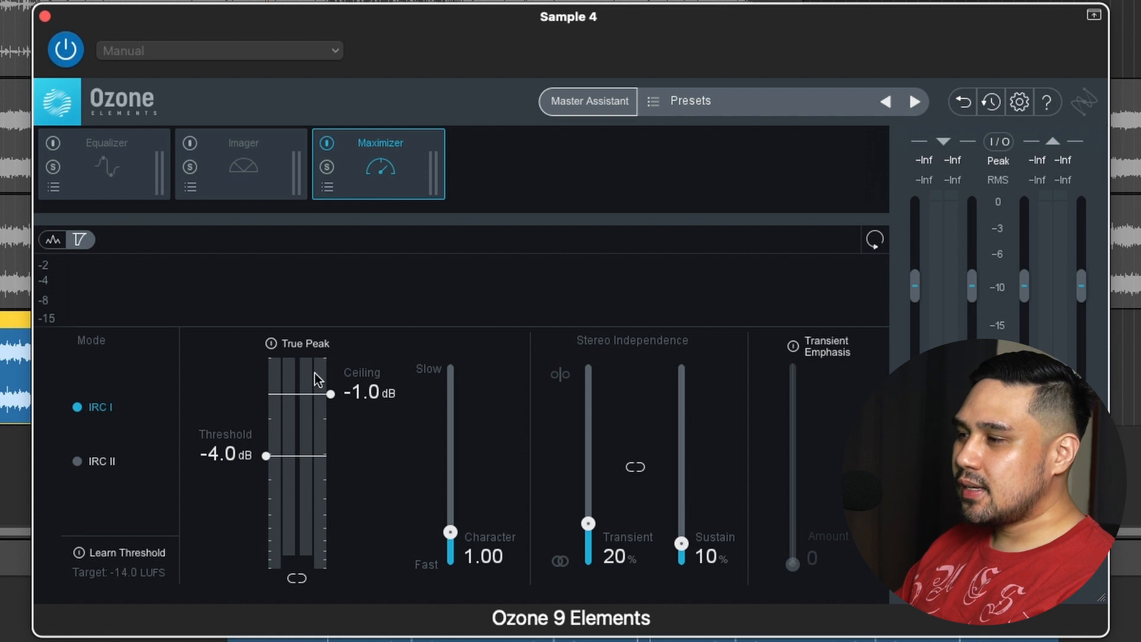
Step: Set Sample 4's Maximizer threshold to -5.0 dB with the ceiling at -1.0 dB and play the loop to recheck its loudness
mouse_move(306, 390)
mouse_down()
mouse_move(305, 379)
mouse_move(306, 389)
mouse_up()
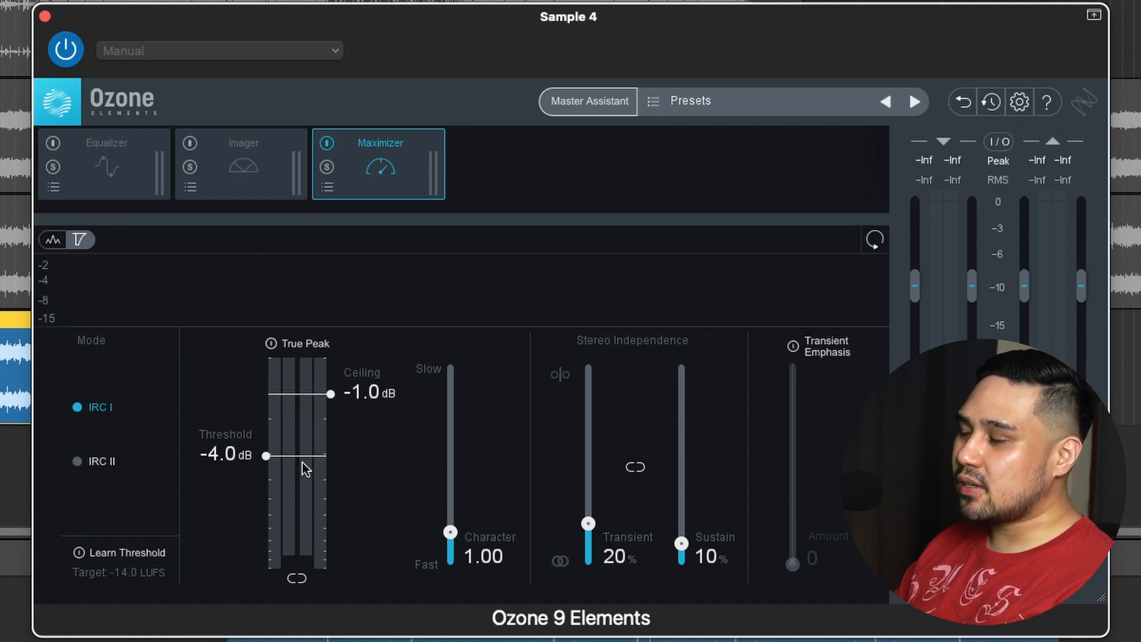
drag(301, 455, 304, 468)
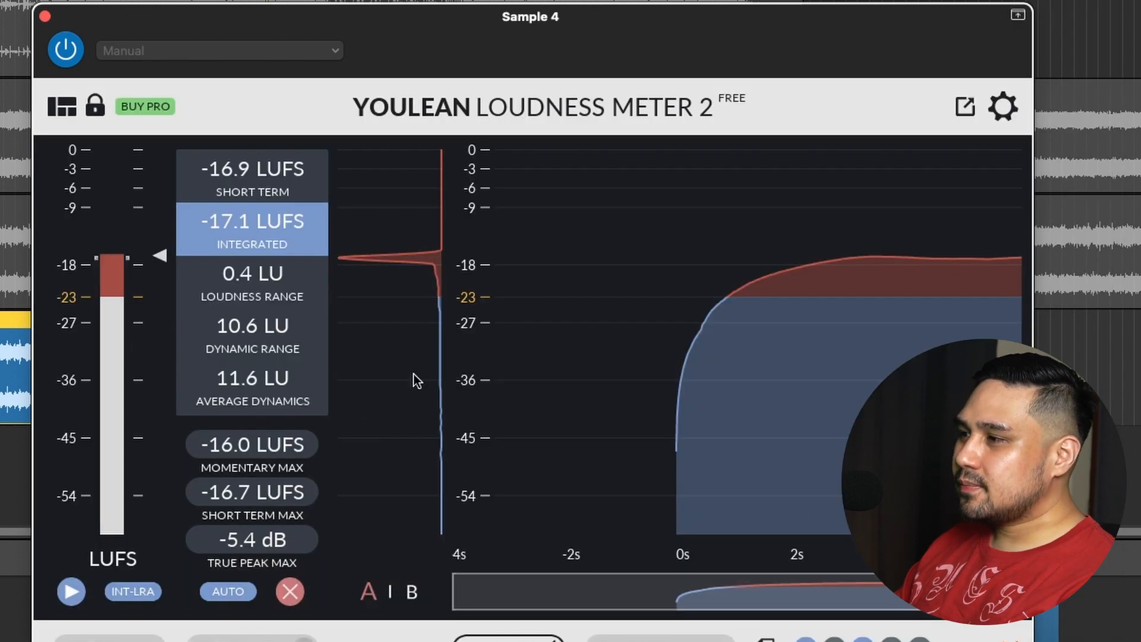
key(space)
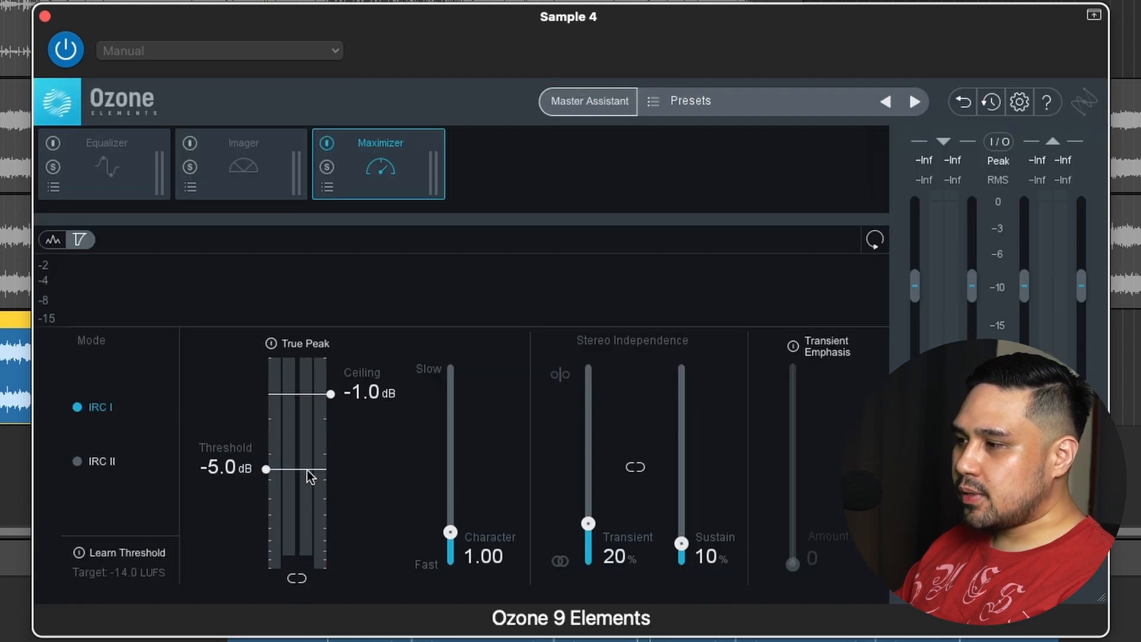
Step: Raise Sample 4's Maximizer threshold to -4.0 dB and its ceiling to -0.8 dB
drag(297, 462, 301, 455)
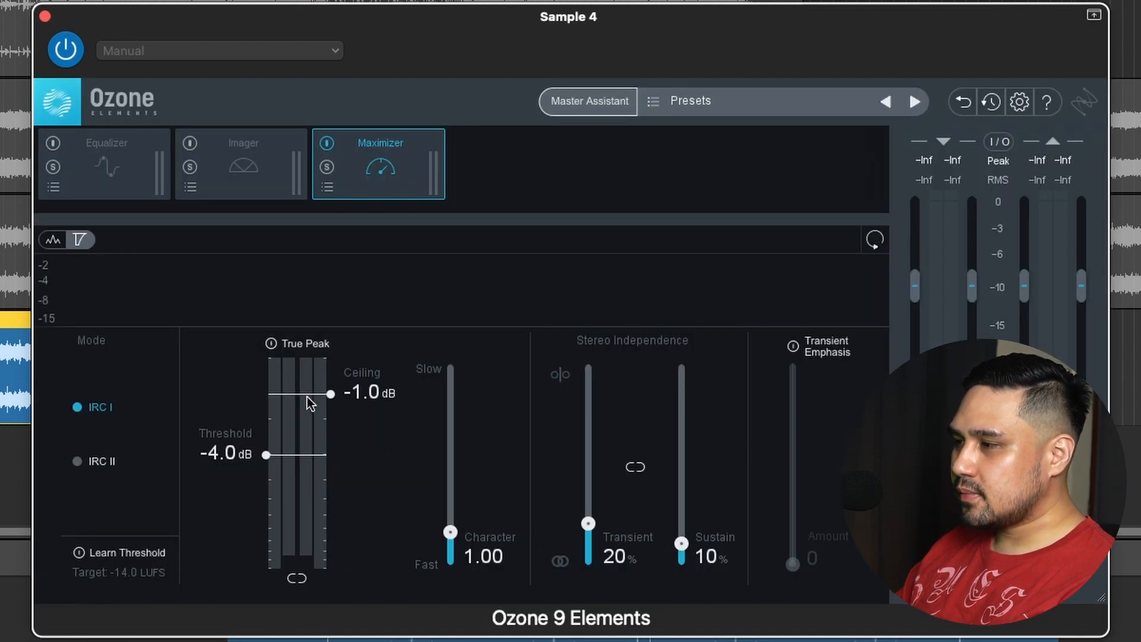
drag(306, 393, 309, 389)
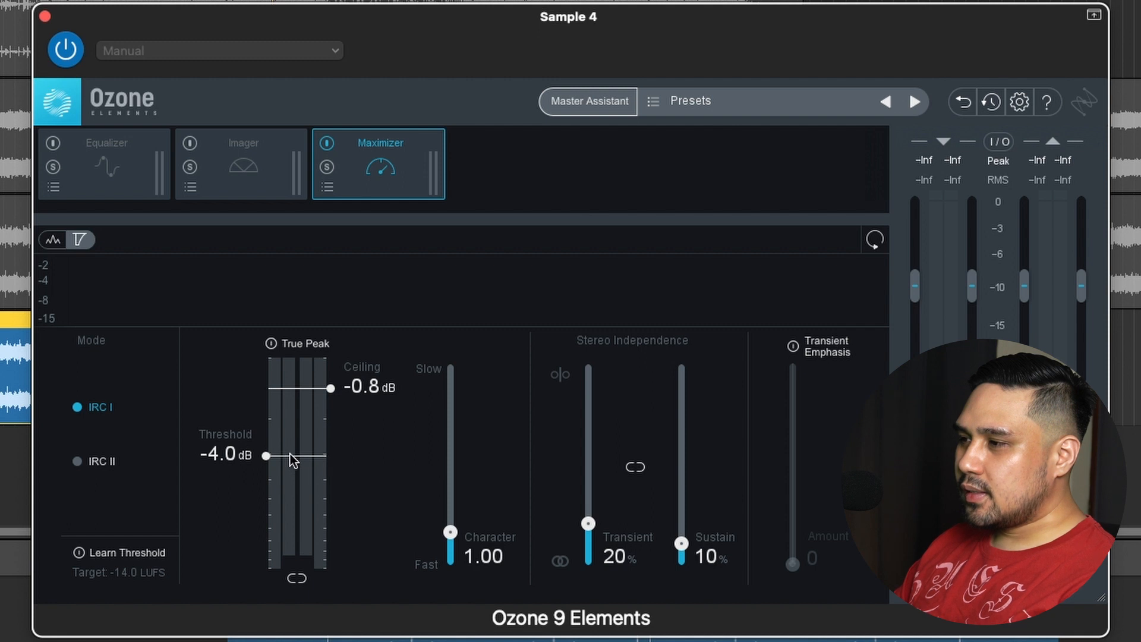
Step: Set Sample 4's Maximizer threshold to -4.5 dB and its ceiling to -1.0 dB, and recheck the loudness on the meter
drag(290, 454, 290, 460)
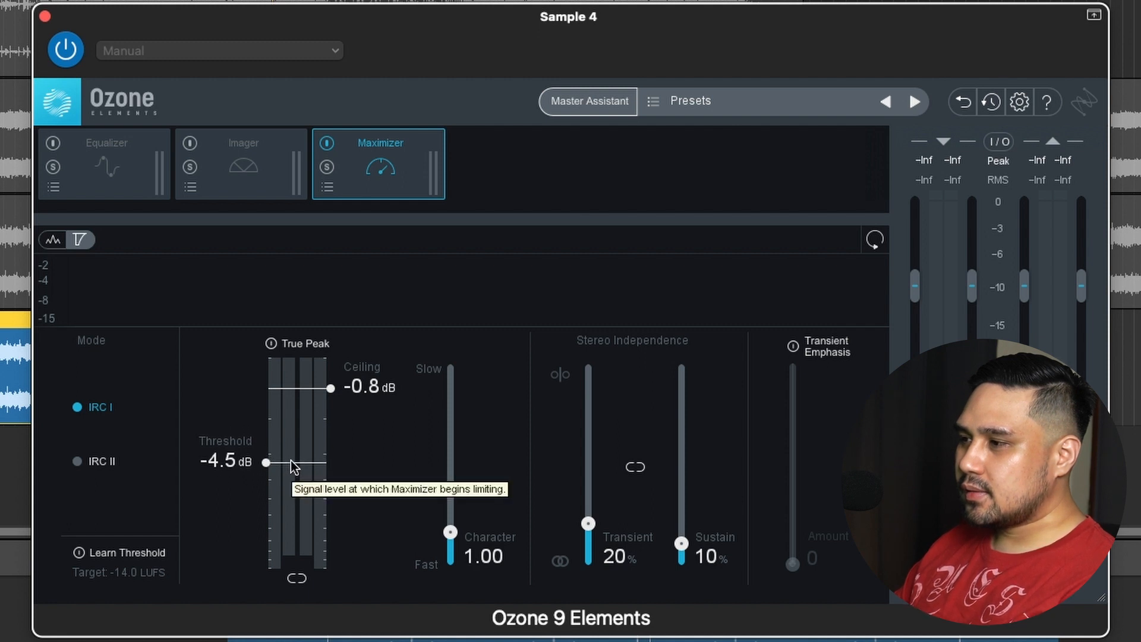
drag(290, 461, 292, 459)
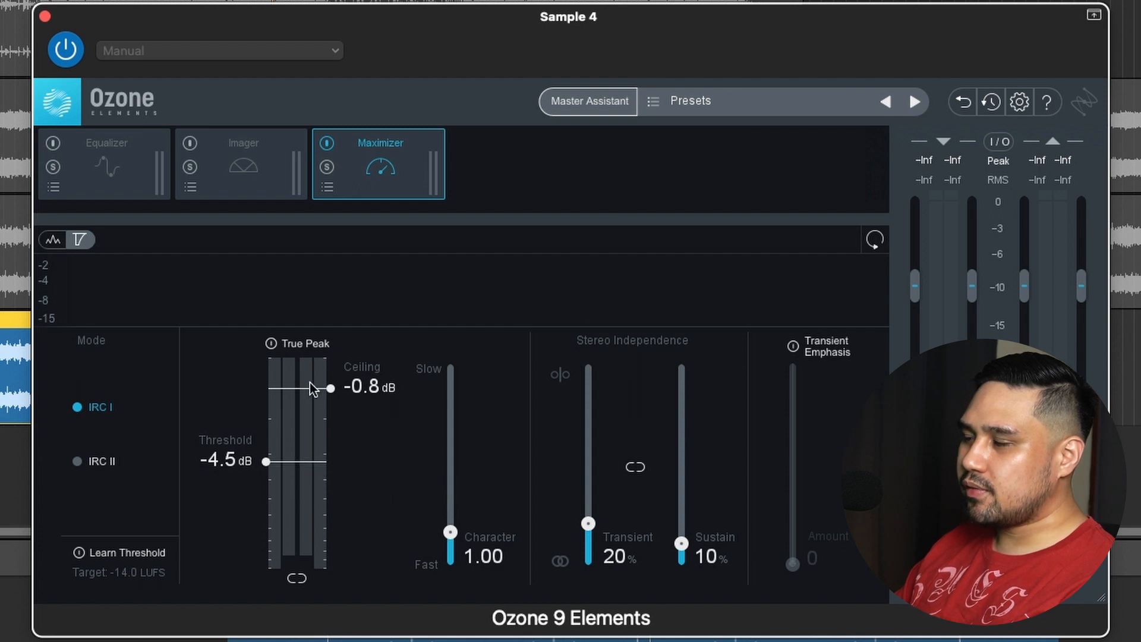
drag(310, 385, 310, 391)
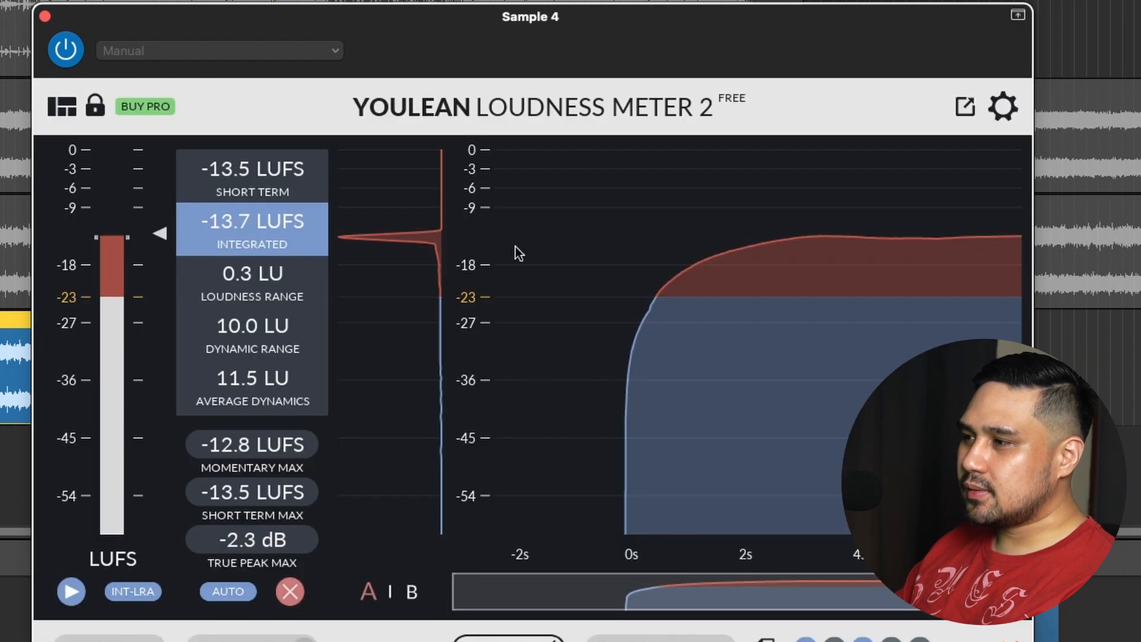
key(space)
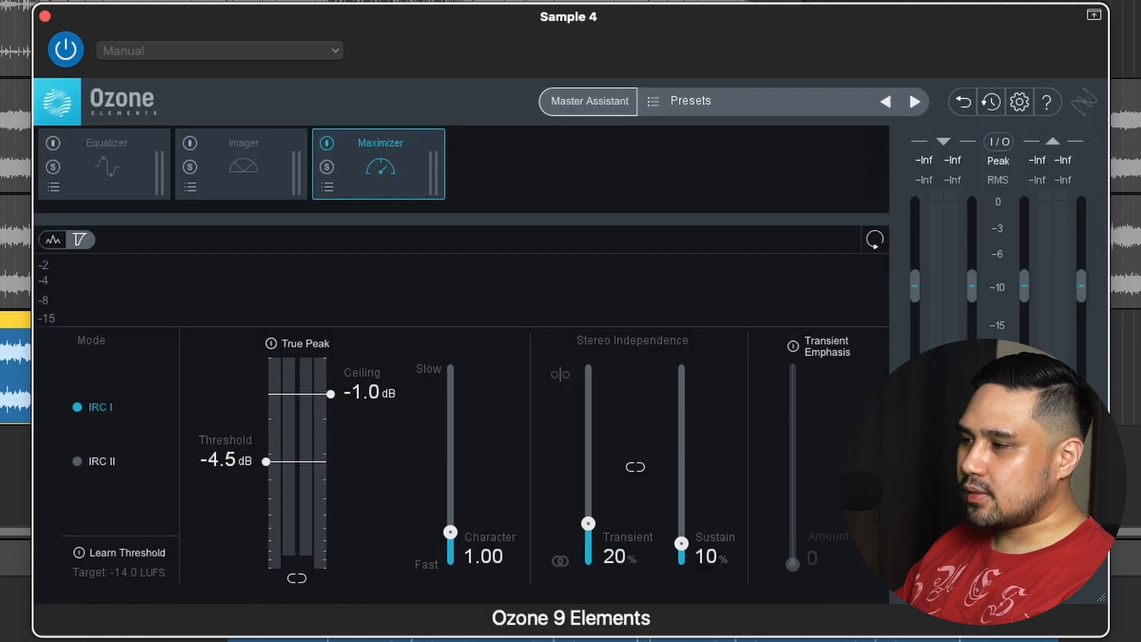
Step: Fine-tune Sample 4's Maximizer to a -5.2 dB threshold and a -1.1 dB ceiling, rechecking the loudness and closing the meter window
drag(300, 462, 301, 470)
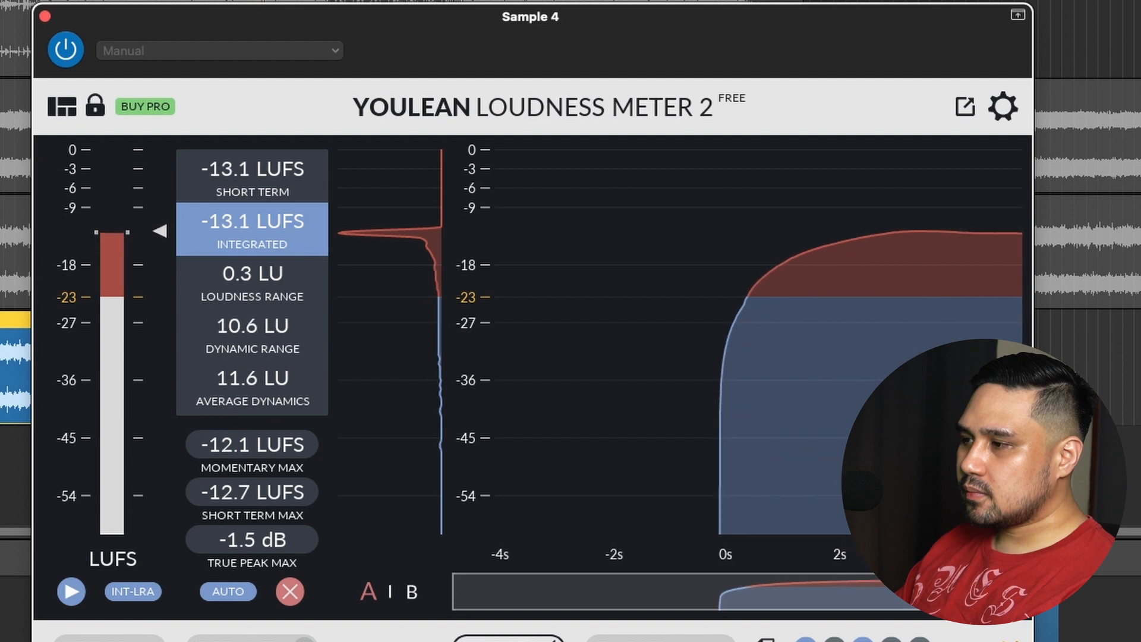
key(super+w)
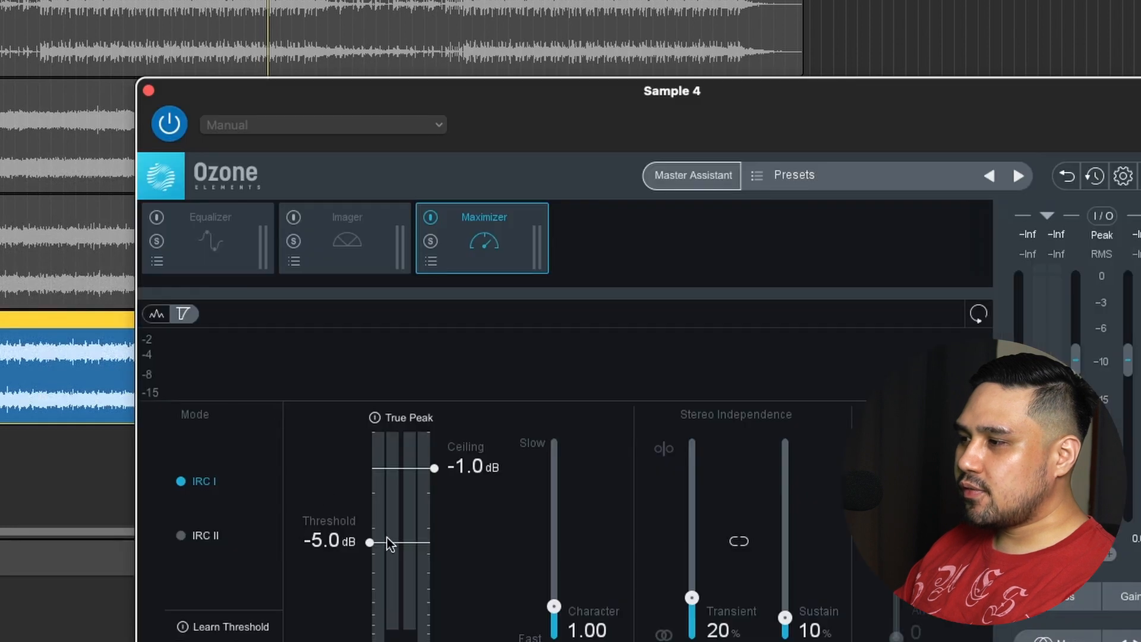
drag(387, 537, 389, 545)
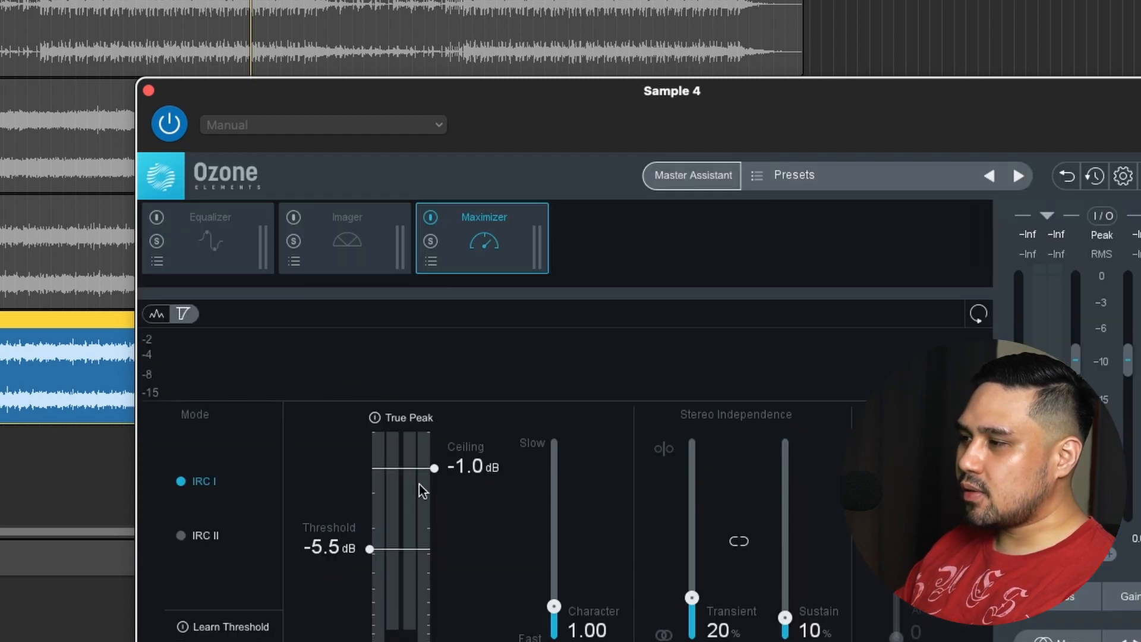
drag(419, 471, 418, 473)
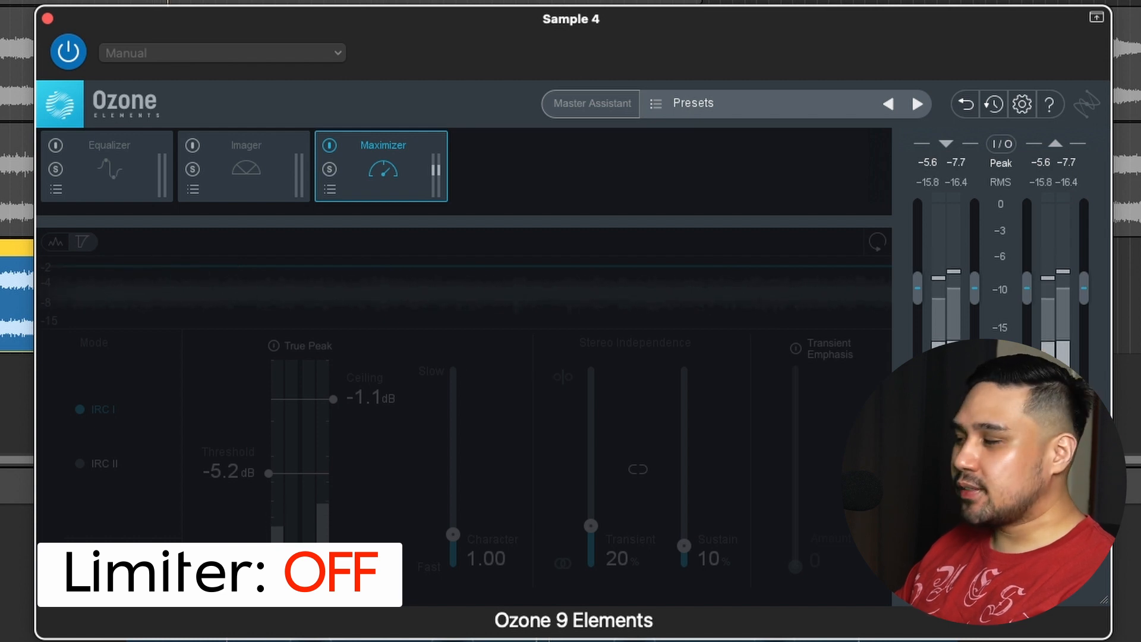
Step: Turn the limiter back on to compare it with Sample 4's unprocessed sound, and close the Ozone 9 Elements window
click(975, 586)
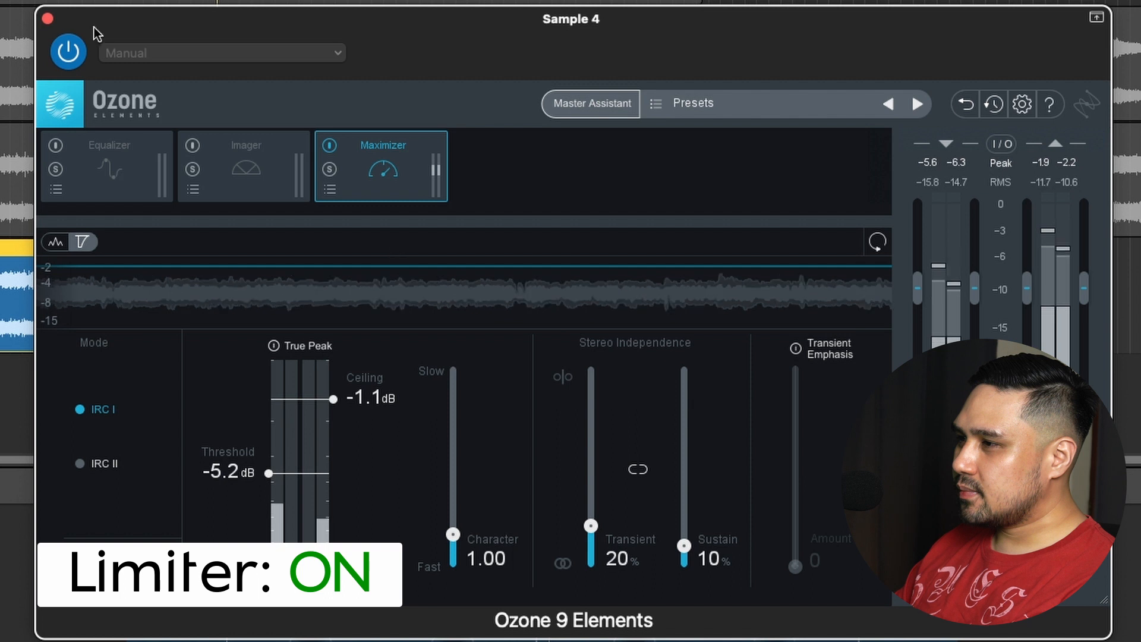
click(48, 19)
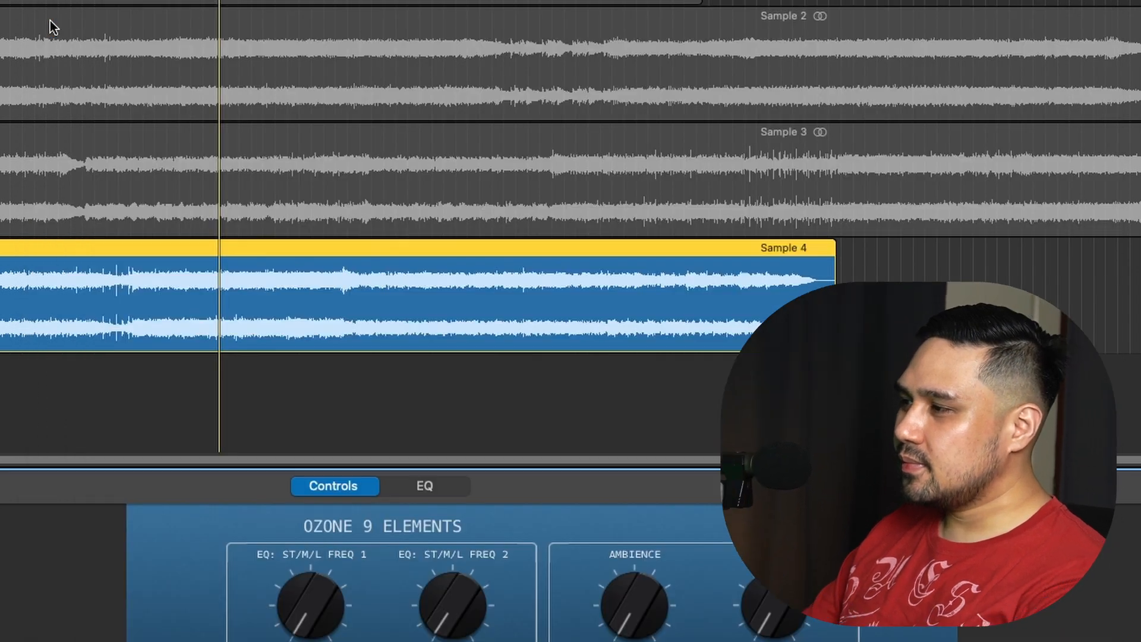